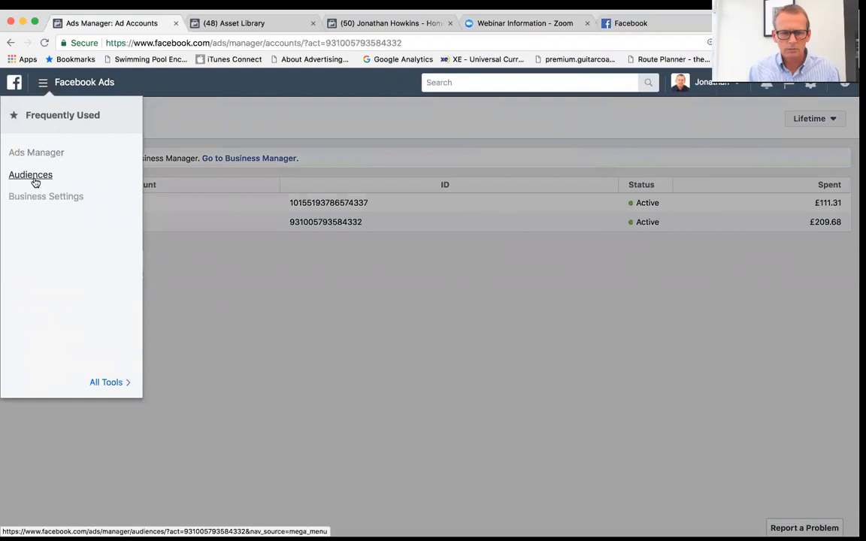
Step: Look through the existing audiences in the Asset Library, checking their names, types, sizes and availability
{"action": "left_click", "coordinate": [259, 23]}
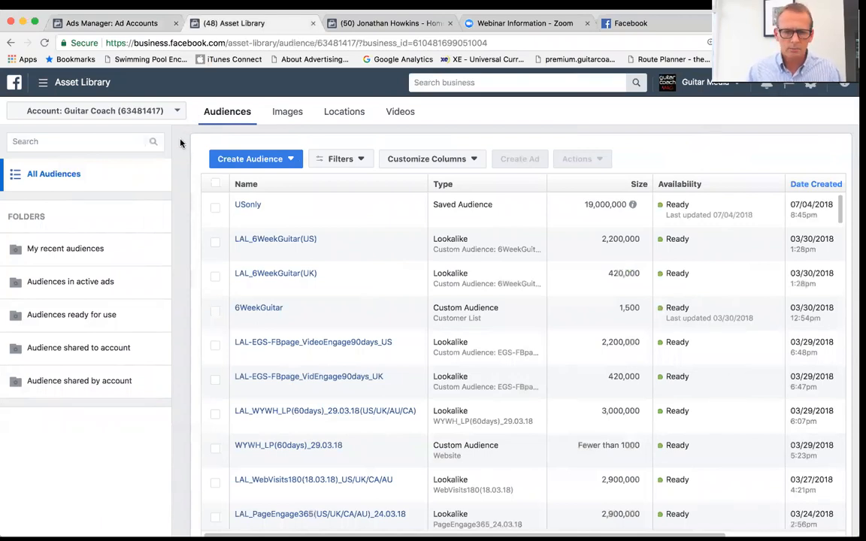
{"action": "scroll", "coordinate": [369, 287], "scroll_direction": "down", "scroll_amount": 10}
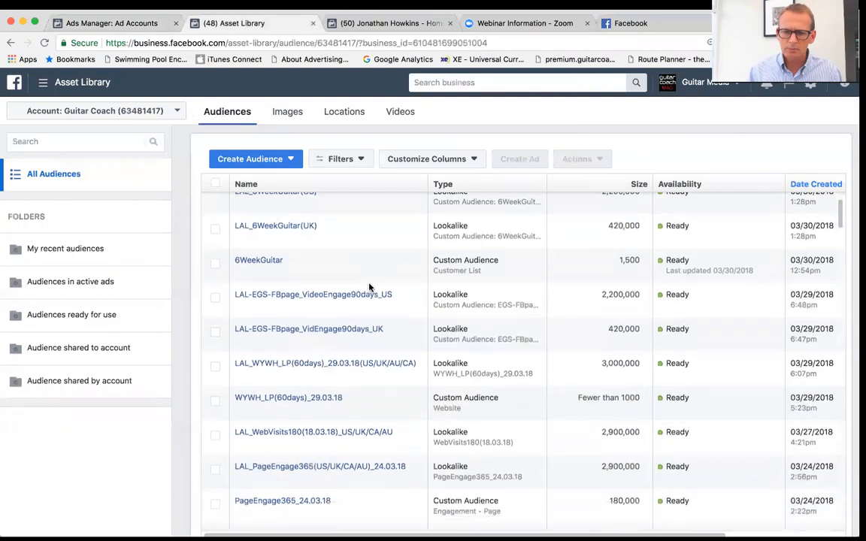
{"action": "scroll", "coordinate": [369, 287], "scroll_direction": "down", "scroll_amount": 5}
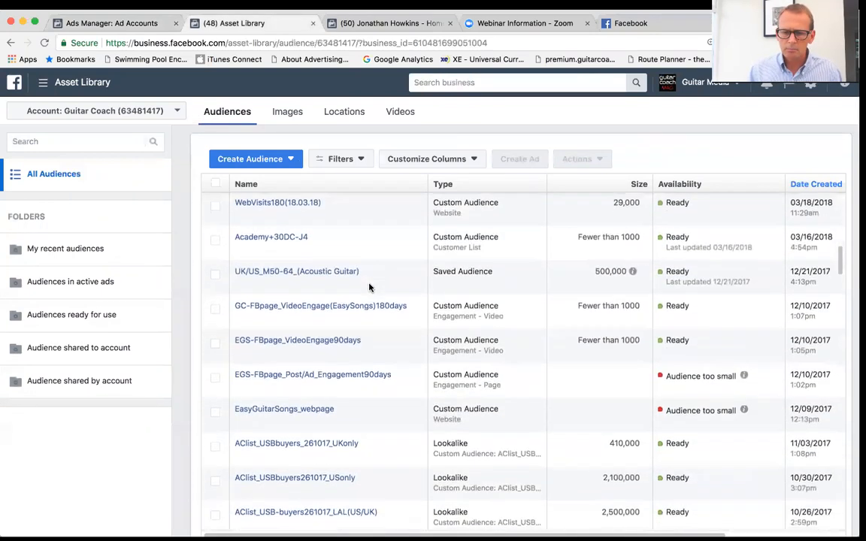
{"action": "scroll", "coordinate": [369, 287], "scroll_direction": "down", "scroll_amount": 3}
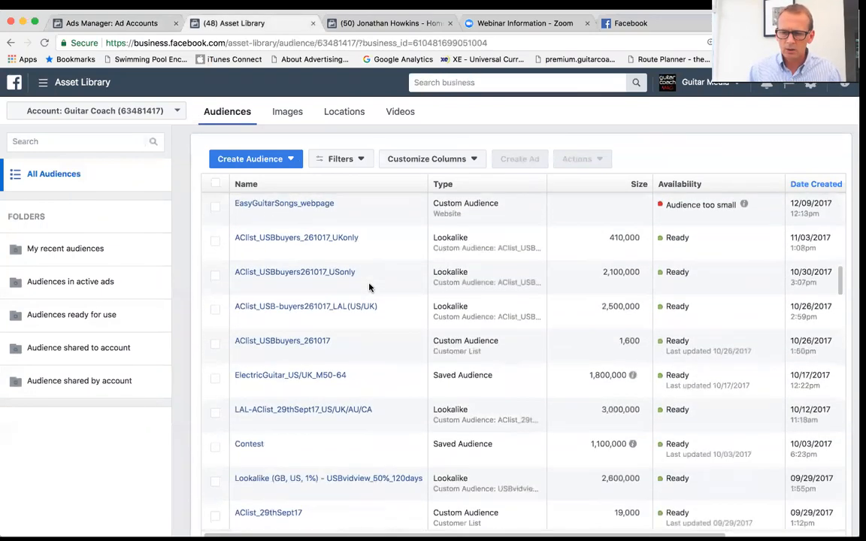
{"action": "scroll", "coordinate": [369, 287], "scroll_direction": "up", "scroll_amount": 4}
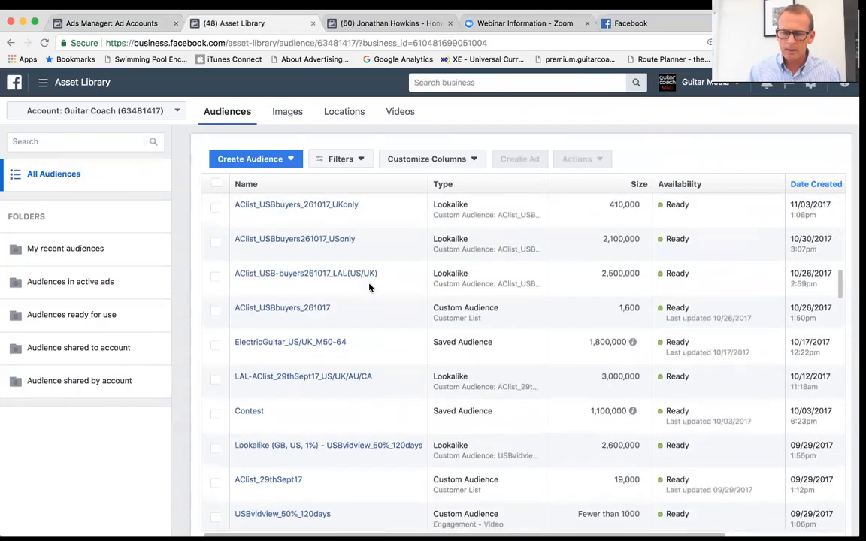
{"action": "scroll", "coordinate": [369, 287], "scroll_direction": "up", "scroll_amount": 3}
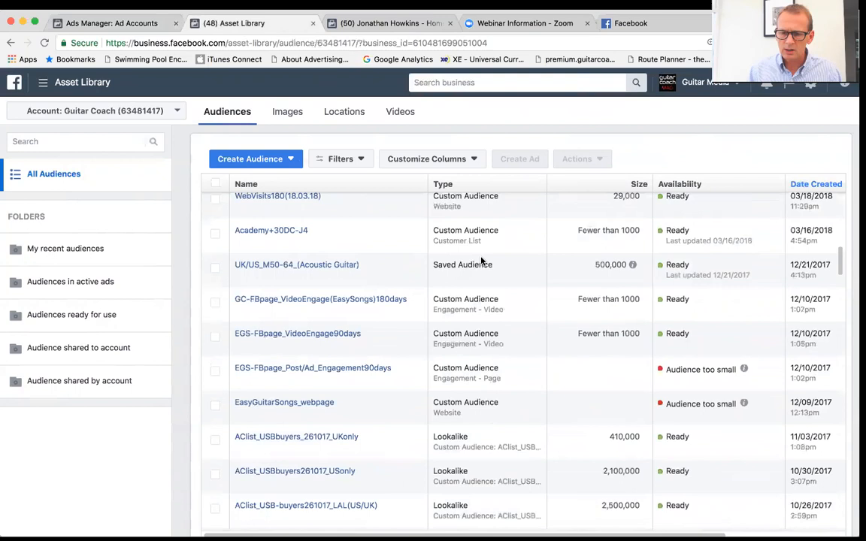
{"action": "scroll", "coordinate": [482, 261], "scroll_direction": "up", "scroll_amount": 3}
{"action": "scroll", "coordinate": [482, 261], "scroll_direction": "up", "scroll_amount": 10}
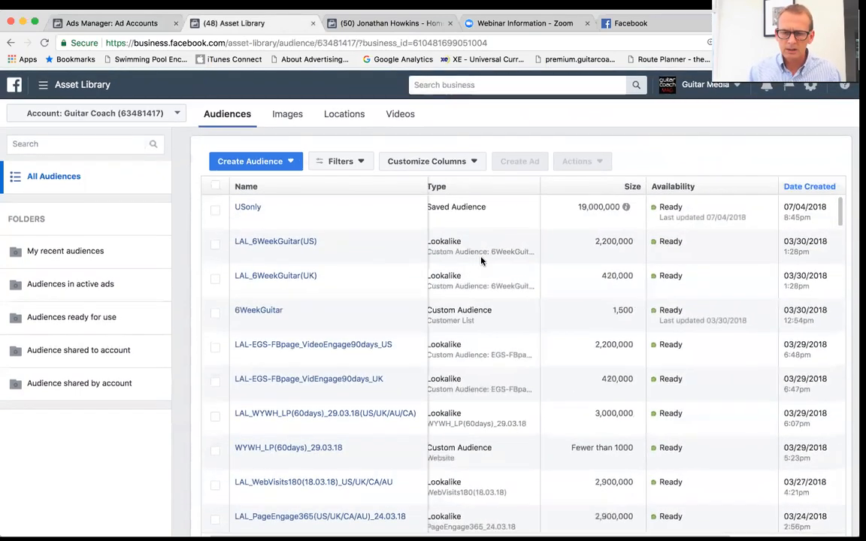
{"action": "scroll", "coordinate": [482, 261], "scroll_direction": "right", "scroll_amount": 2}
{"action": "scroll", "coordinate": [482, 260], "scroll_direction": "left", "scroll_amount": 2}
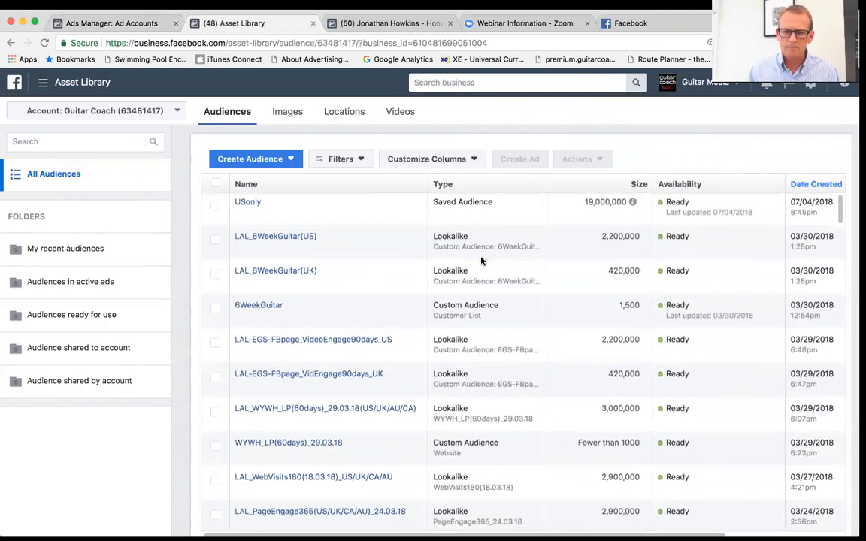
Step: Start a new saved audience and name it "Blues test"
{"action": "left_click", "coordinate": [290, 159]}
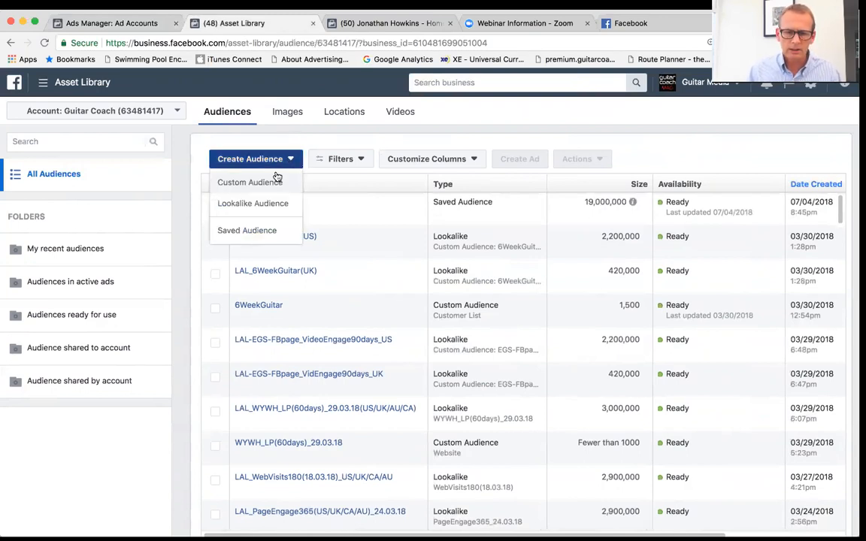
{"action": "left_click", "coordinate": [248, 231]}
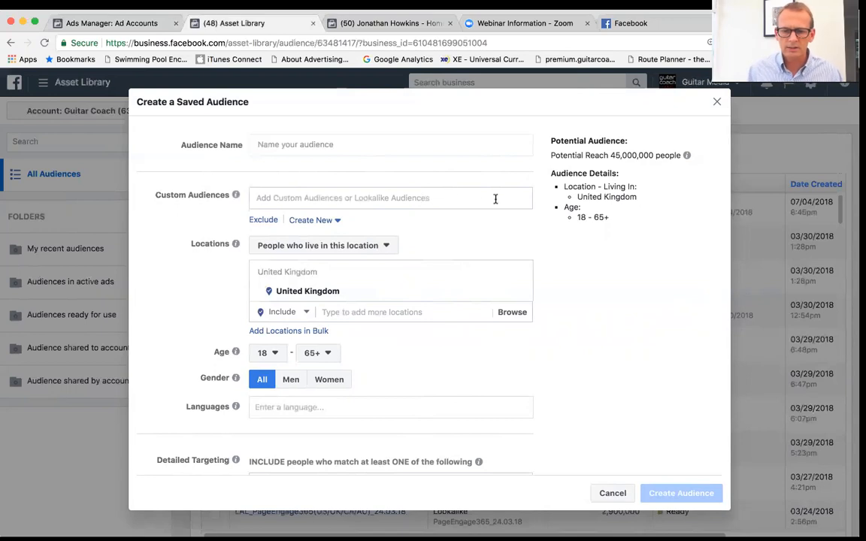
{"action": "left_click", "coordinate": [301, 145]}
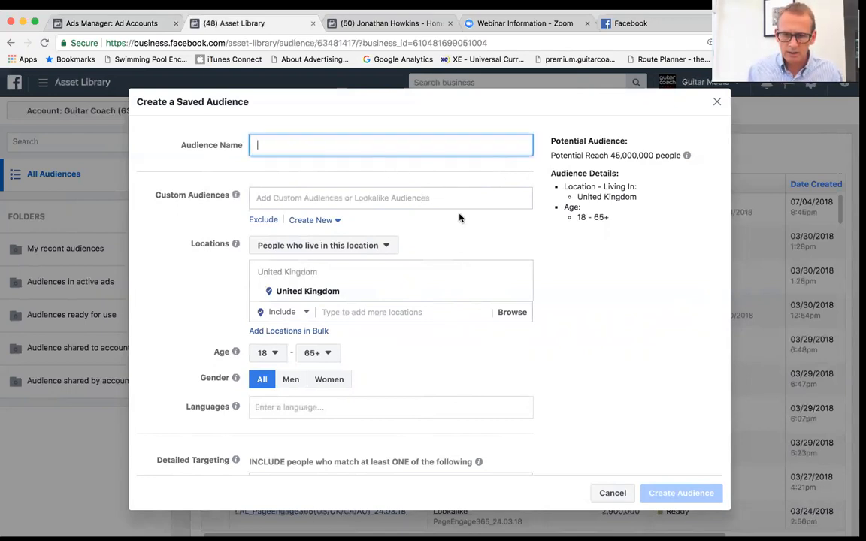
{"action": "type", "text": "Blues test"}
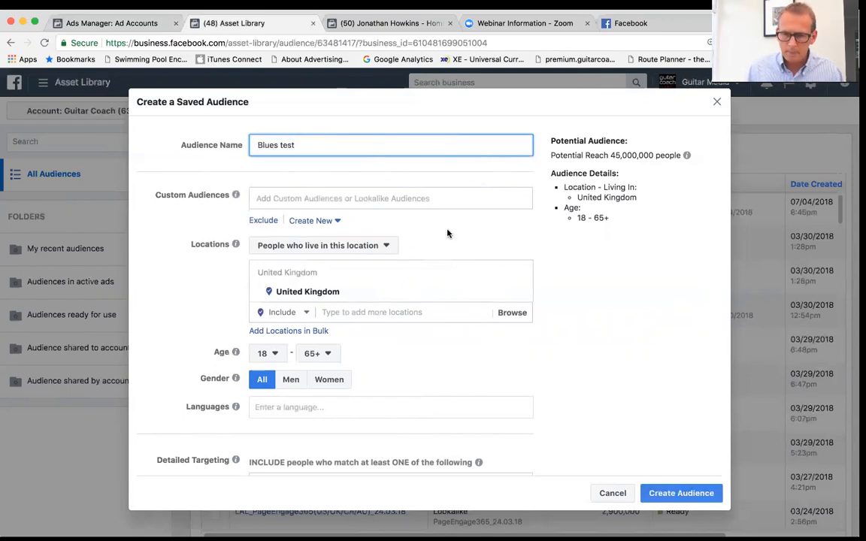
{"action": "left_click", "coordinate": [400, 207]}
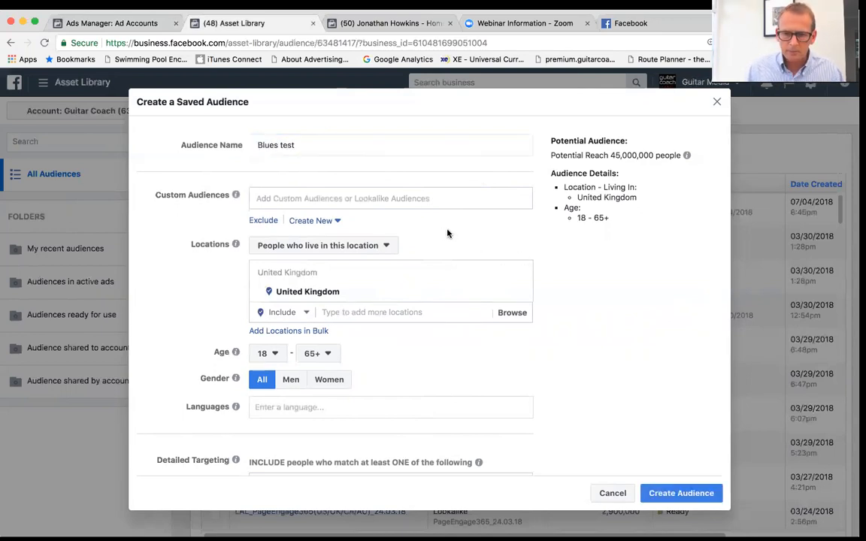
Step: Add United States to the audience's locations and remove United Kingdom
{"action": "scroll", "coordinate": [296, 180], "scroll_direction": "down", "scroll_amount": 1}
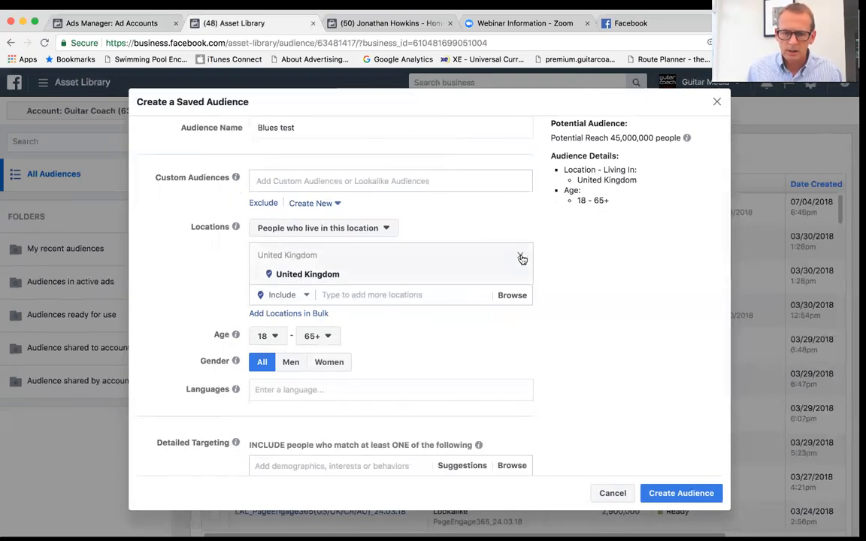
{"action": "left_click", "coordinate": [339, 293]}
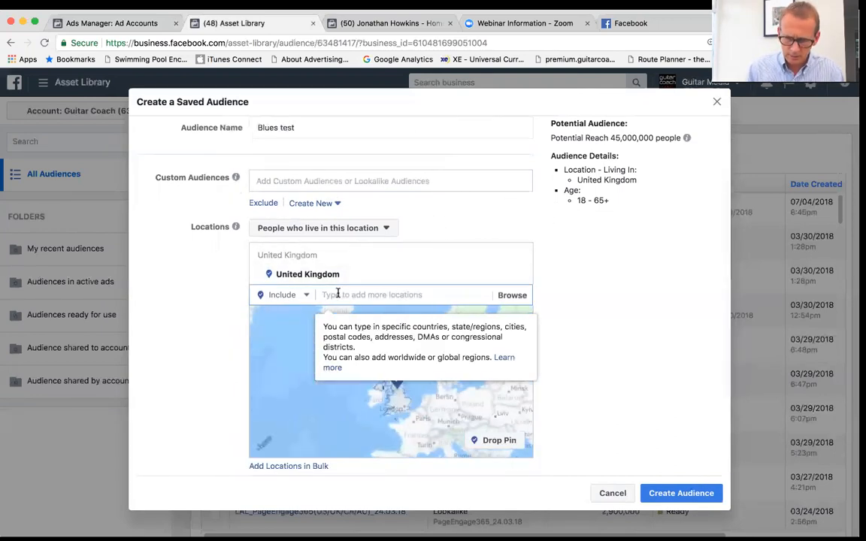
{"action": "type", "text": "unite"}
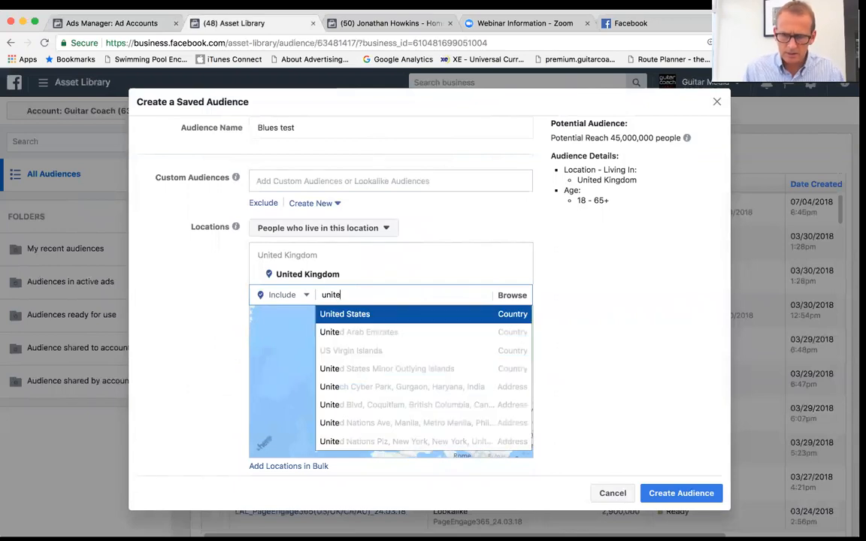
{"action": "left_click", "coordinate": [333, 316]}
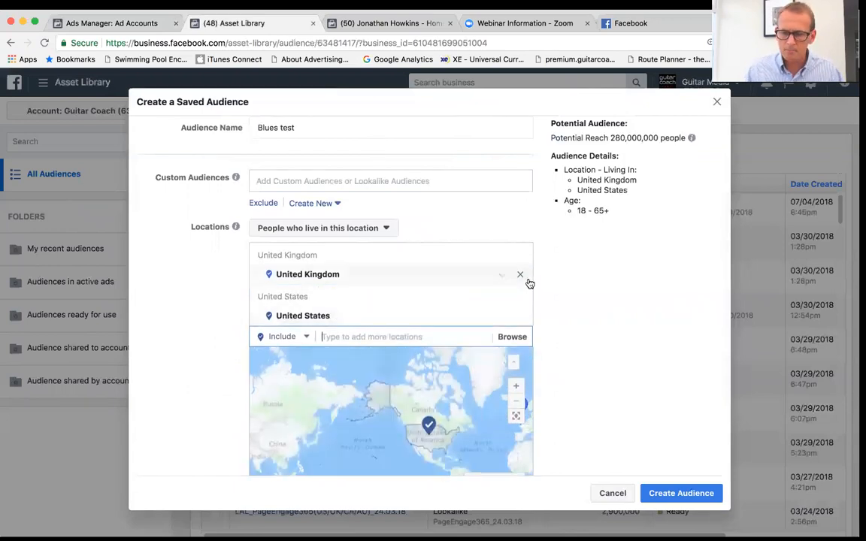
{"action": "left_click", "coordinate": [518, 275]}
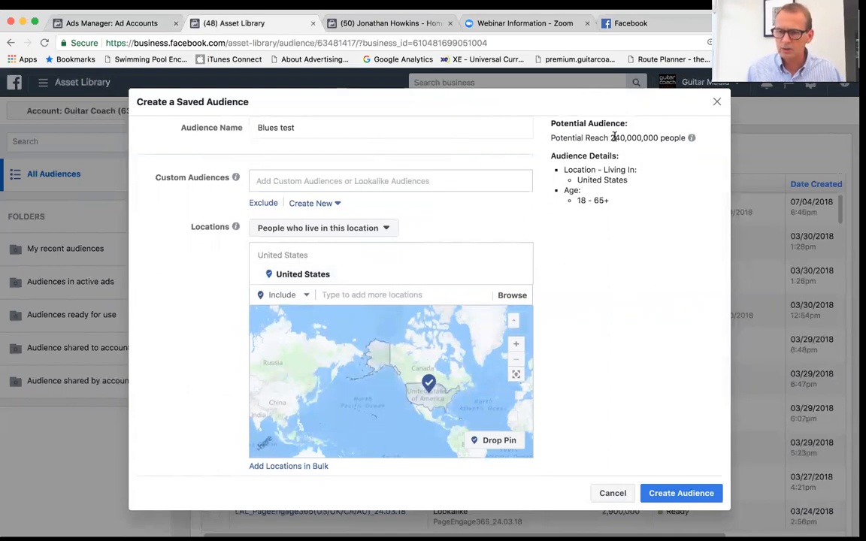
Step: Set the audience's minimum age to 40 and its gender to Men
{"action": "scroll", "coordinate": [606, 271], "scroll_direction": "down", "scroll_amount": 5}
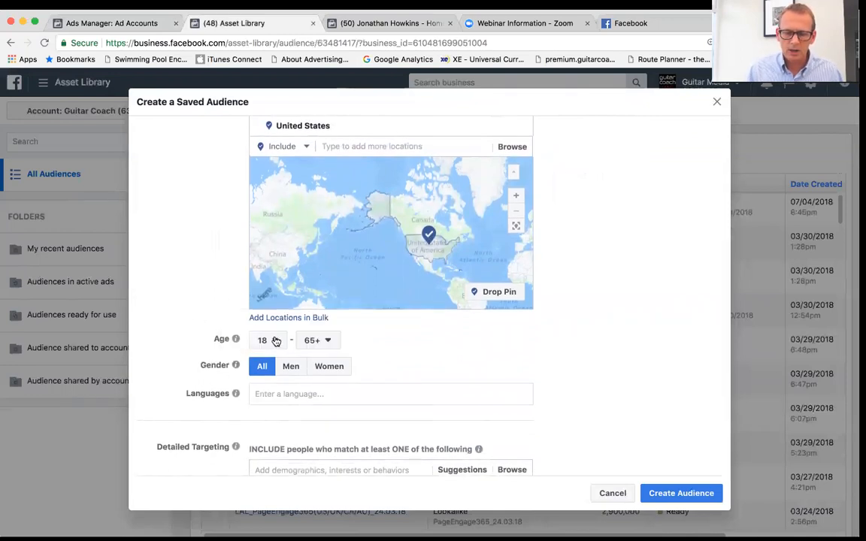
{"action": "left_click", "coordinate": [275, 341]}
{"action": "scroll", "coordinate": [277, 257], "scroll_direction": "down", "scroll_amount": 5}
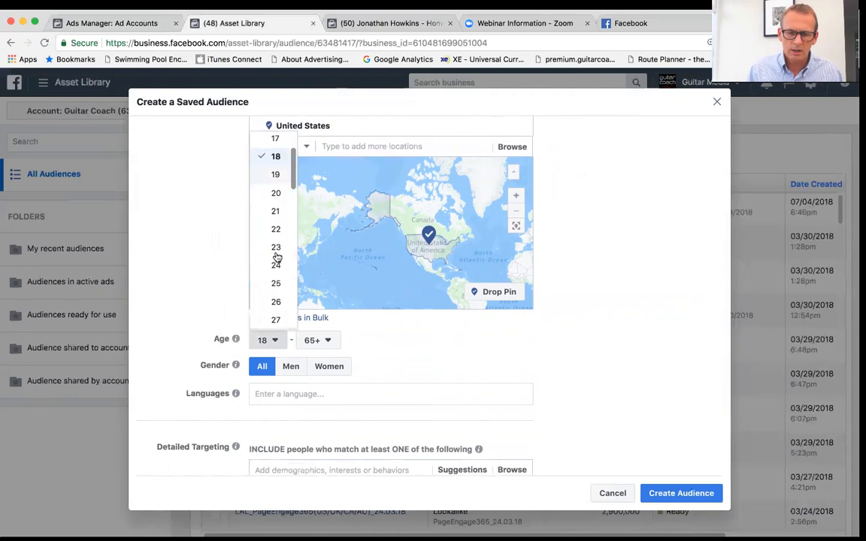
{"action": "scroll", "coordinate": [277, 257], "scroll_direction": "down", "scroll_amount": 4}
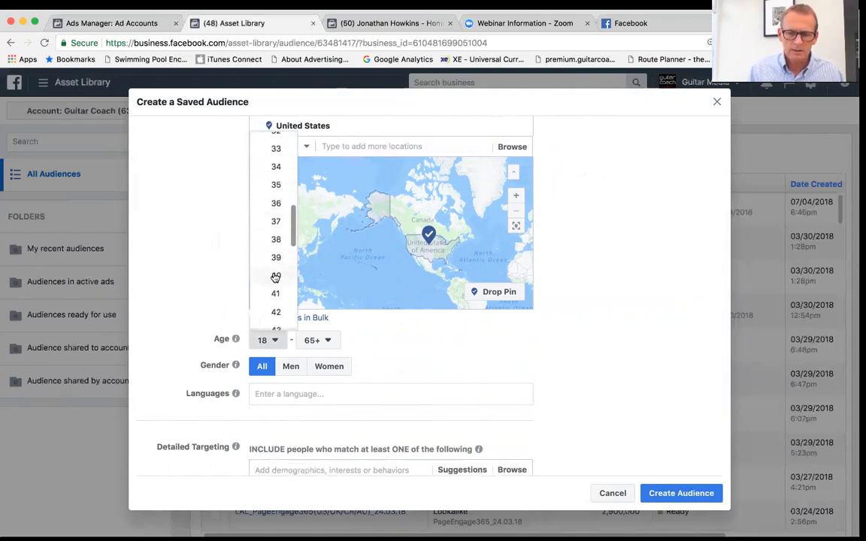
{"action": "left_click", "coordinate": [276, 275]}
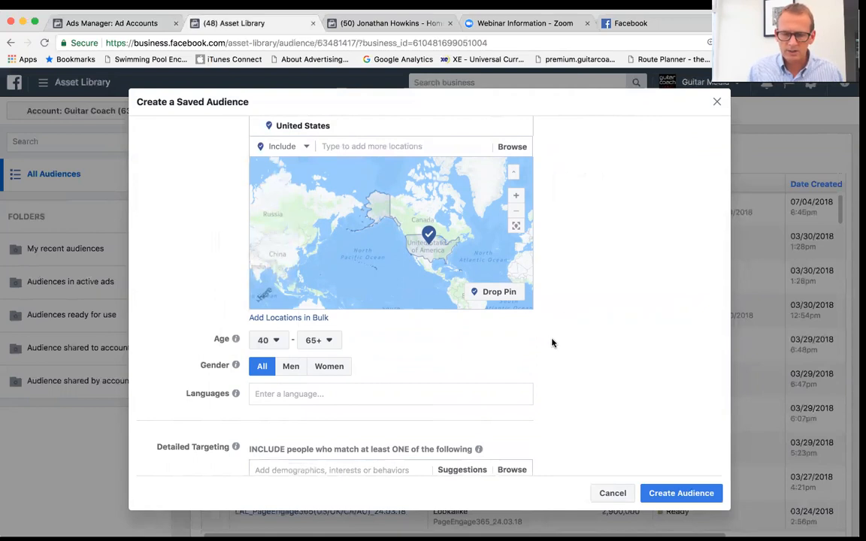
{"action": "left_click", "coordinate": [291, 367]}
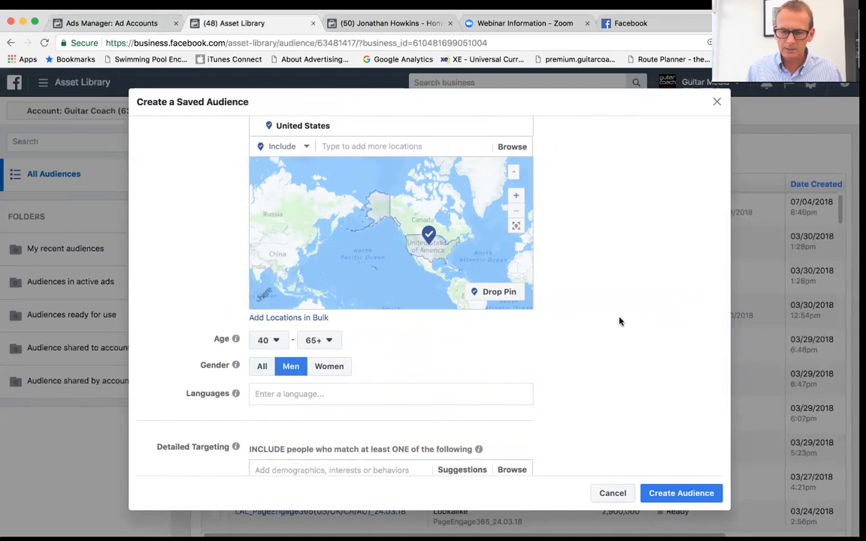
{"action": "scroll", "coordinate": [619, 322], "scroll_direction": "down", "scroll_amount": 3}
{"action": "scroll", "coordinate": [619, 321], "scroll_direction": "up", "scroll_amount": 3}
{"action": "scroll", "coordinate": [620, 321], "scroll_direction": "up", "scroll_amount": 3}
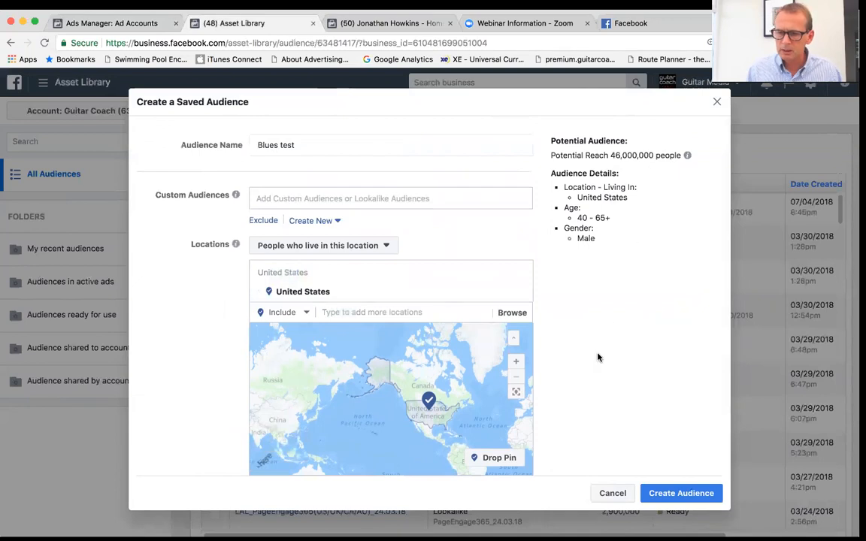
Step: Add the interest "Electric guitar" to the audience's detailed targeting
{"action": "scroll", "coordinate": [598, 357], "scroll_direction": "down", "scroll_amount": 1}
{"action": "scroll", "coordinate": [598, 358], "scroll_direction": "down", "scroll_amount": 5}
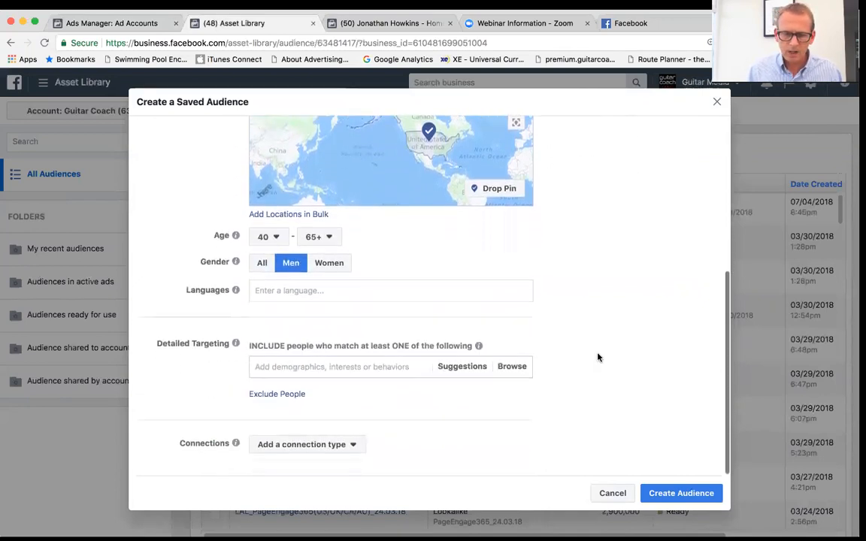
{"action": "left_click", "coordinate": [297, 367]}
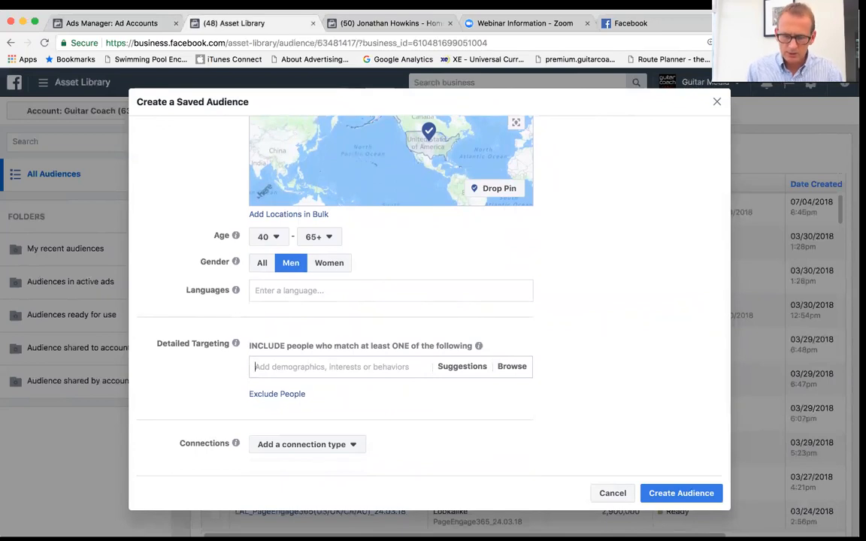
{"action": "type", "text": "elec"}
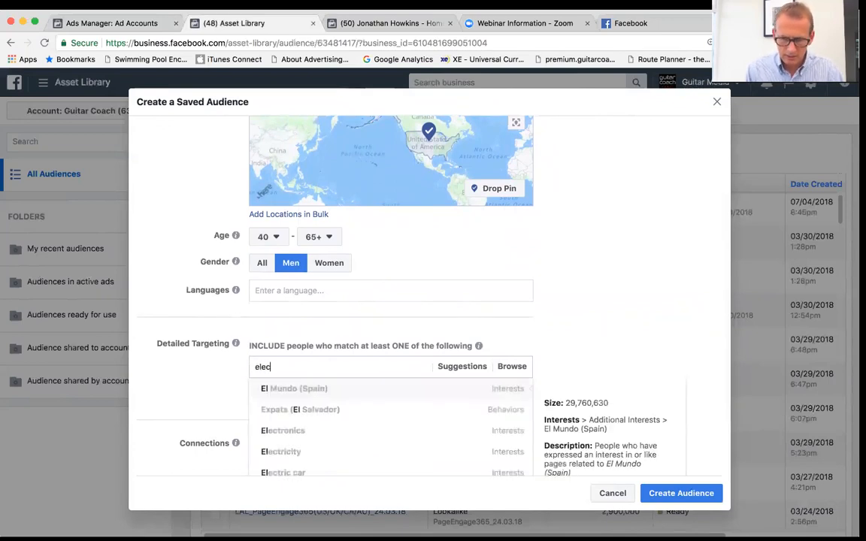
{"action": "type", "text": "tric g"}
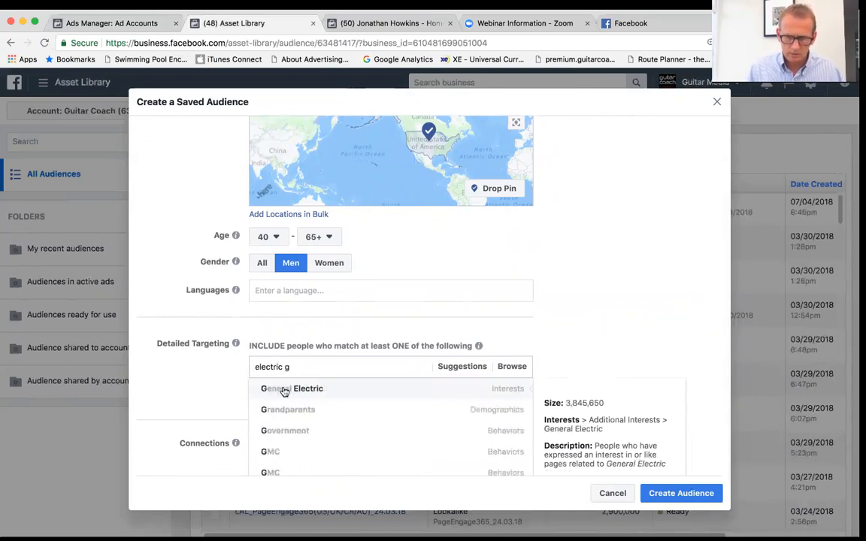
{"action": "type", "text": "uit"}
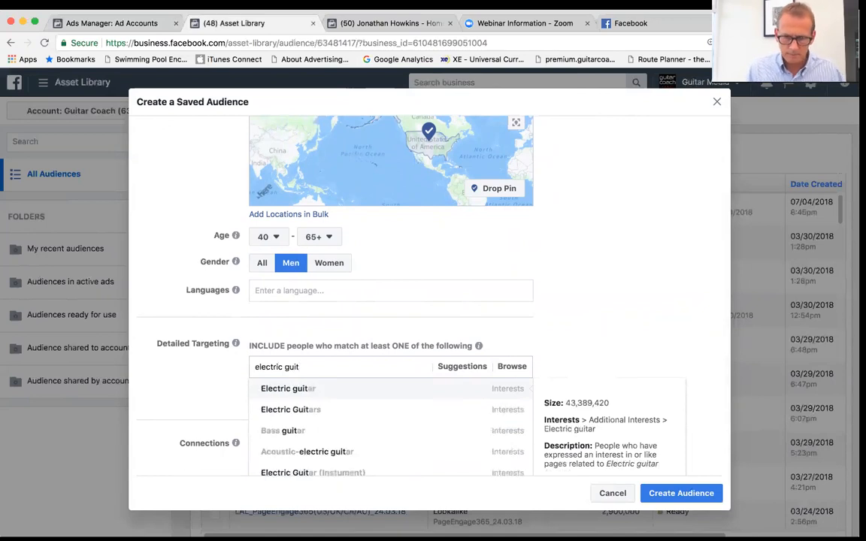
{"action": "left_click", "coordinate": [291, 390]}
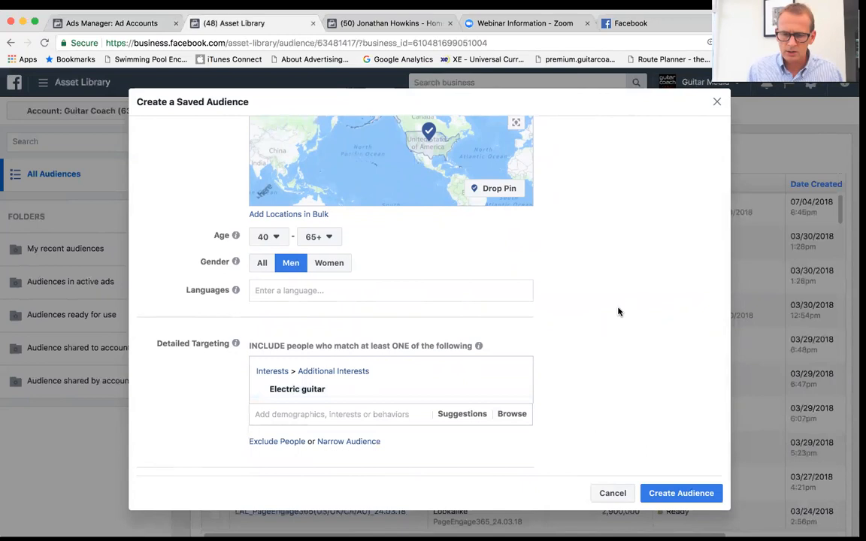
Step: Check the audience's potential reach and details summary, and review the detailed targeting section
{"action": "scroll", "coordinate": [619, 311], "scroll_direction": "up", "scroll_amount": 5}
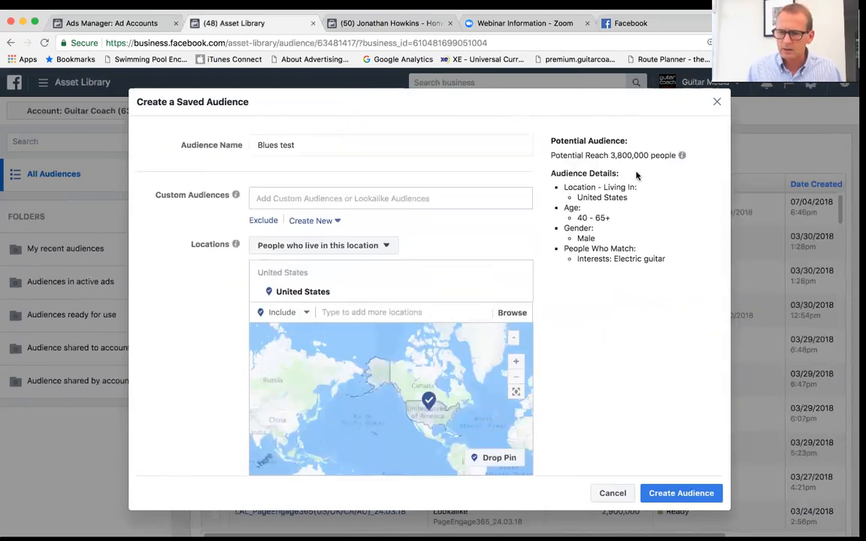
{"action": "scroll", "coordinate": [609, 376], "scroll_direction": "down", "scroll_amount": 5}
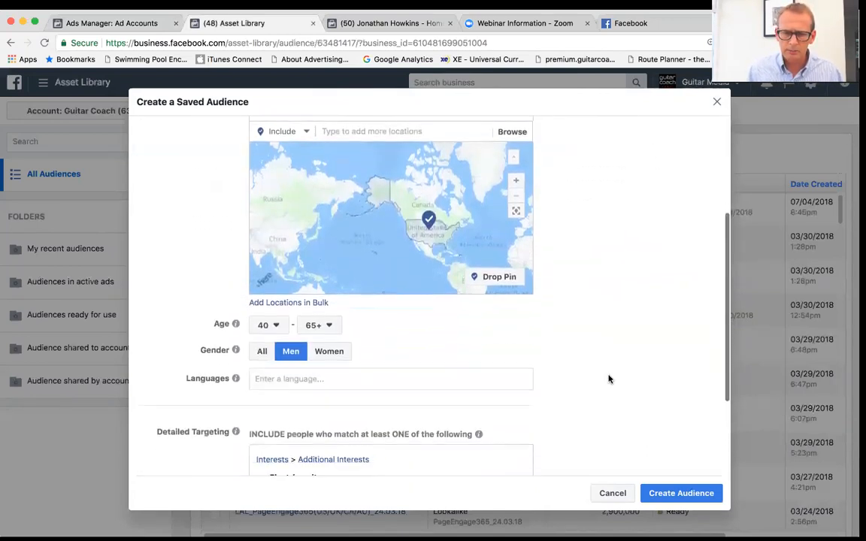
{"action": "scroll", "coordinate": [609, 379], "scroll_direction": "down", "scroll_amount": 2}
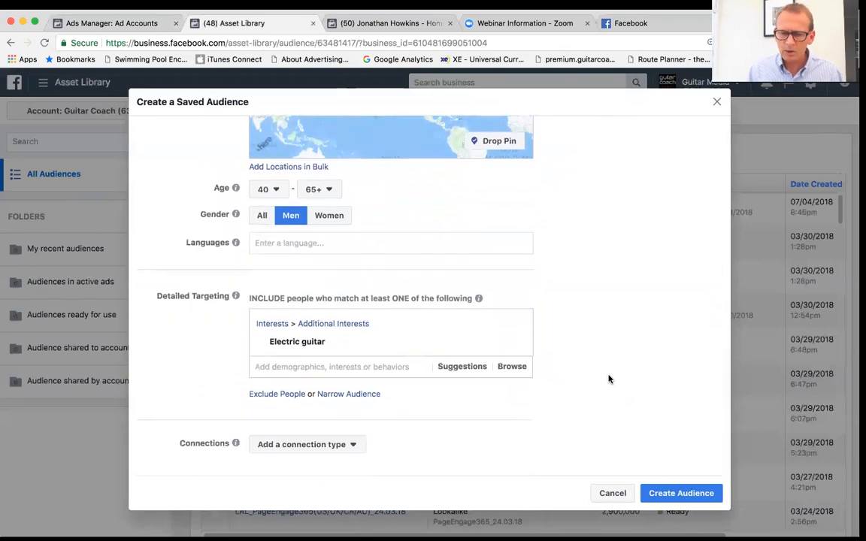
{"action": "left_click", "coordinate": [308, 367]}
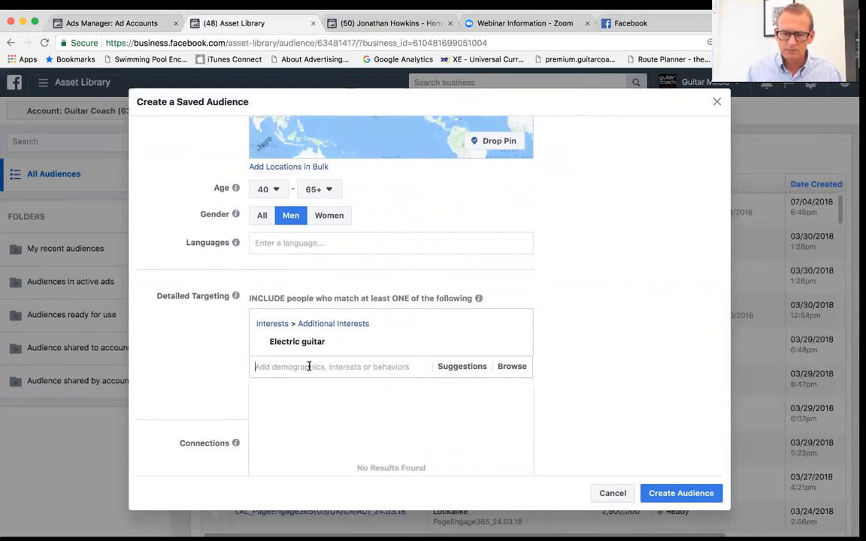
{"action": "left_click", "coordinate": [220, 342]}
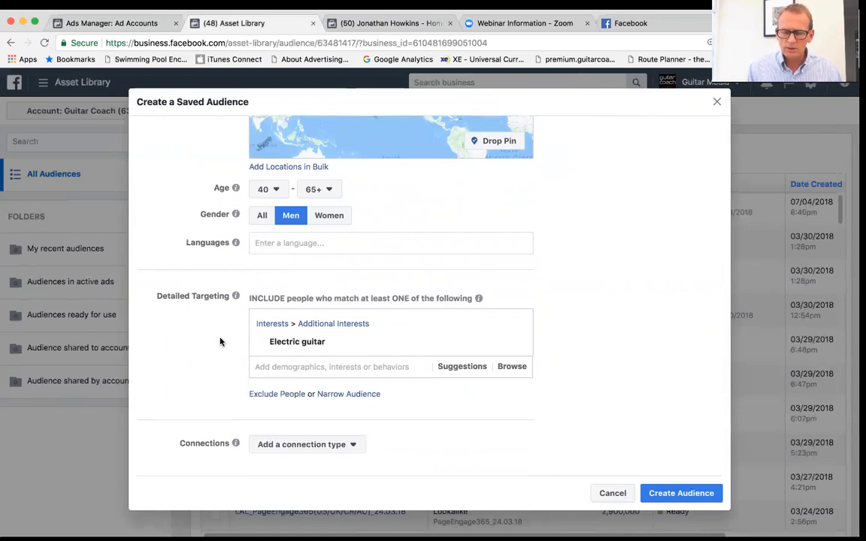
Step: Narrow the audience to people who must also match the interest "Joe Bonamassa" in addition to "Electric guitar"
{"action": "mouse_move", "coordinate": [308, 333]}
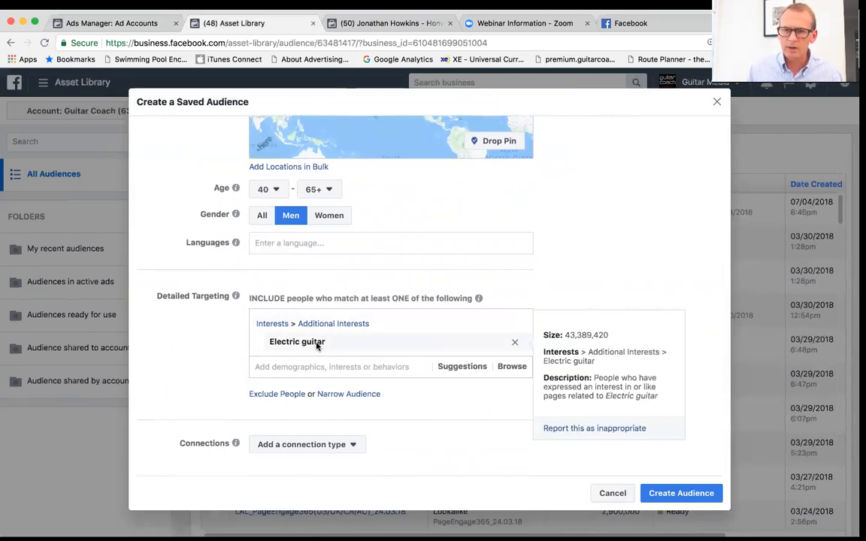
{"action": "left_click", "coordinate": [352, 394]}
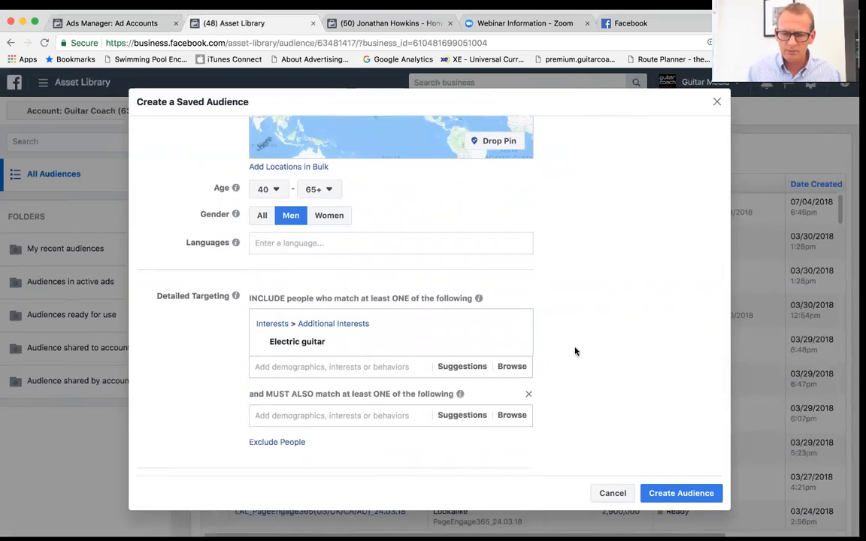
{"action": "scroll", "coordinate": [574, 349], "scroll_direction": "down", "scroll_amount": 2}
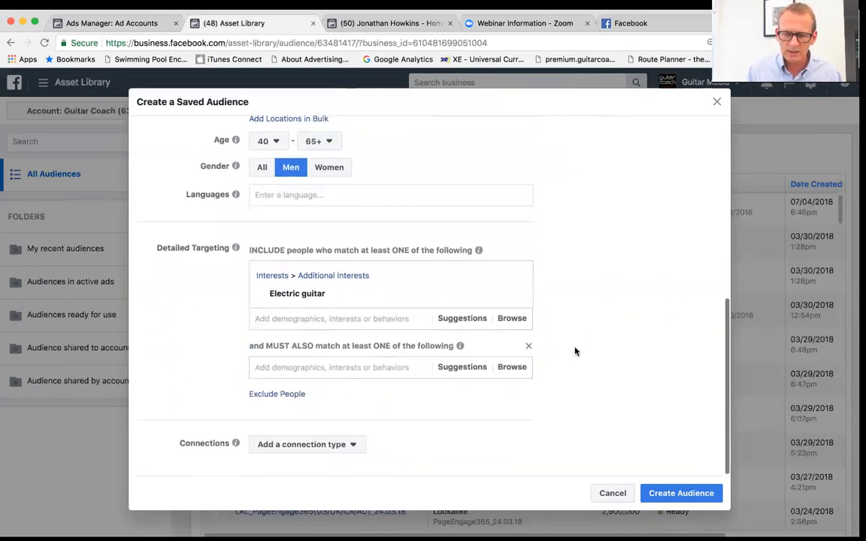
{"action": "left_click", "coordinate": [319, 366]}
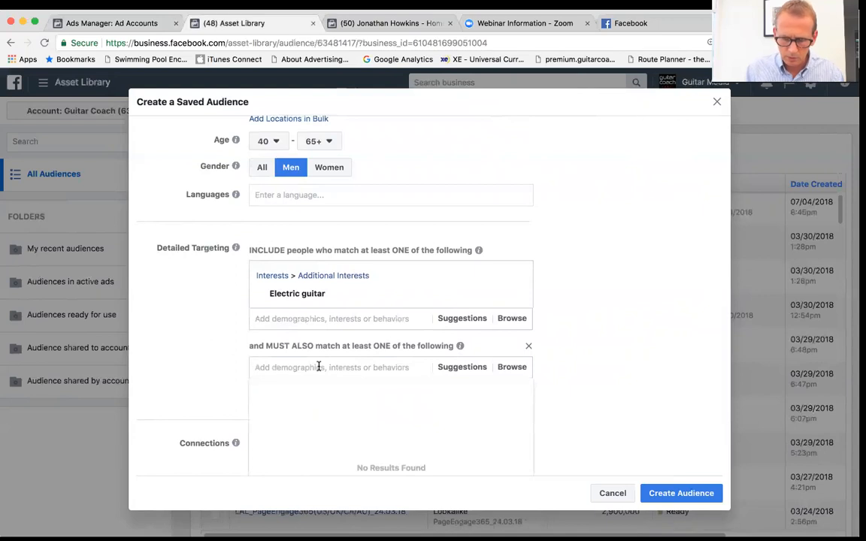
{"action": "type", "text": "joe bona"}
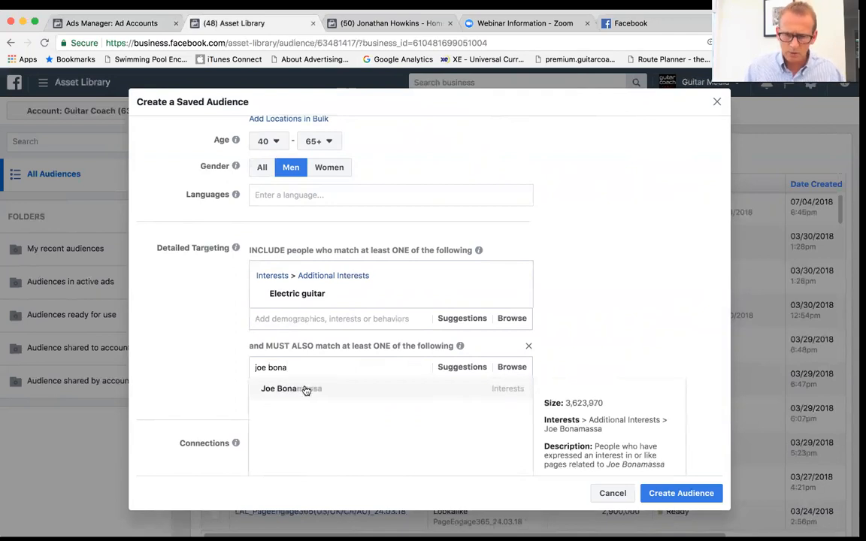
{"action": "left_click", "coordinate": [306, 391]}
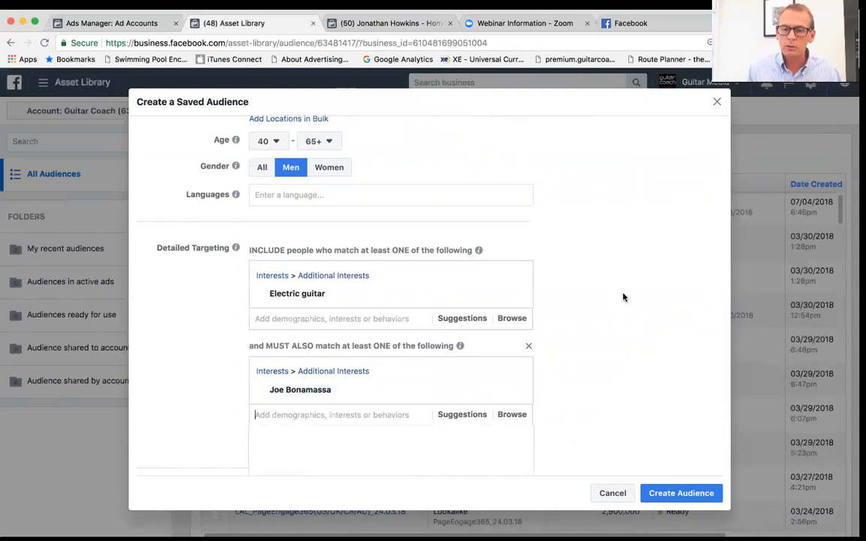
{"action": "scroll", "coordinate": [611, 280], "scroll_direction": "up", "scroll_amount": 1}
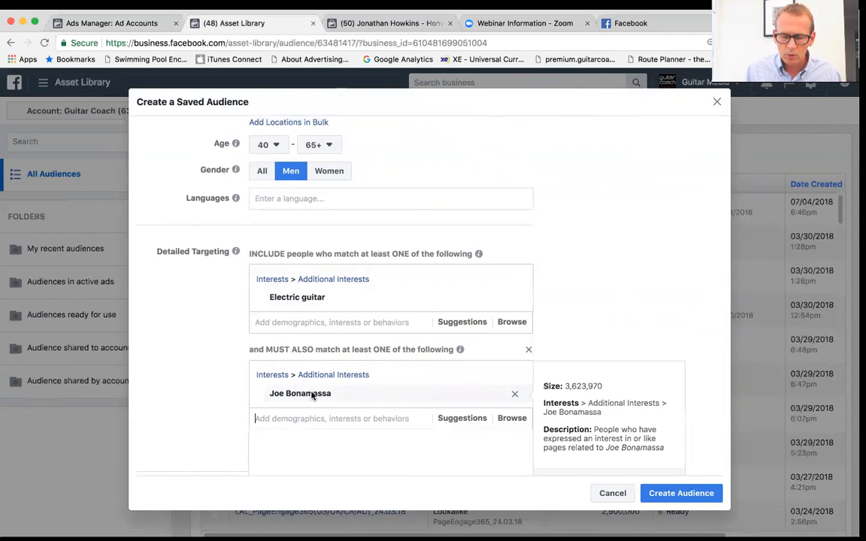
{"action": "mouse_move", "coordinate": [324, 298]}
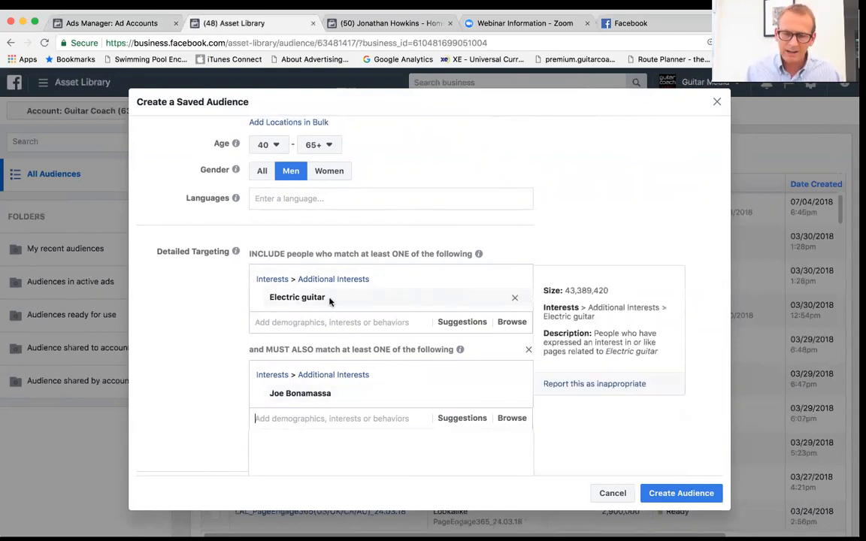
{"action": "mouse_move", "coordinate": [316, 398]}
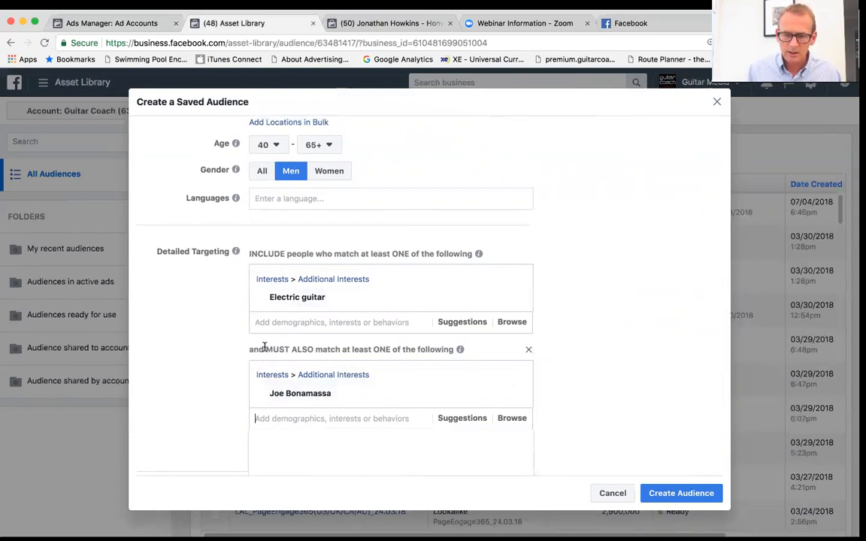
{"action": "left_click_drag", "start_coordinate": [265, 348], "coordinate": [314, 349]}
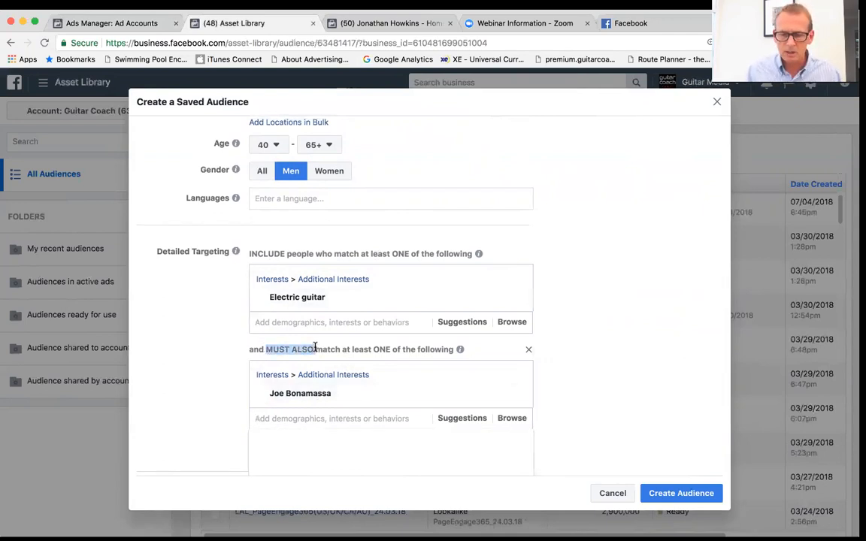
{"action": "left_click", "coordinate": [230, 342]}
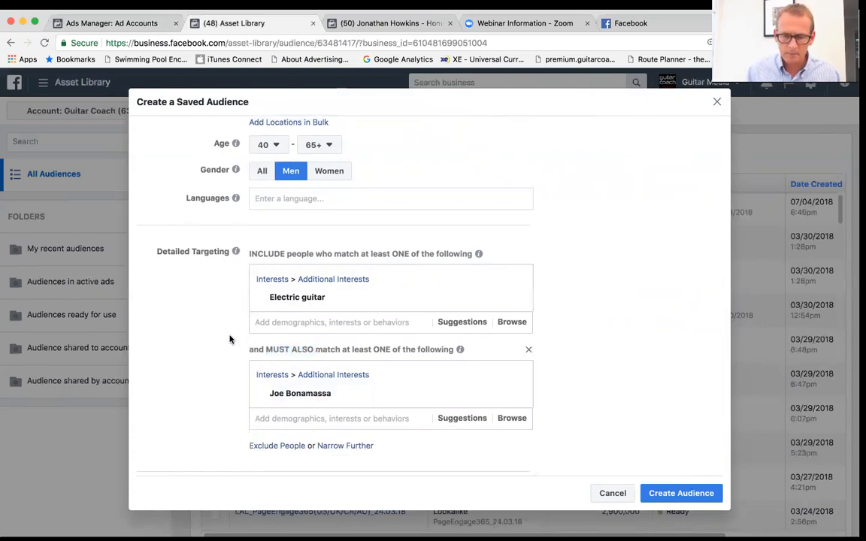
Step: Remove "Joe Bonamassa" from the must-also-match group and check the audience's potential reach
{"action": "scroll", "coordinate": [652, 285], "scroll_direction": "up", "scroll_amount": 10}
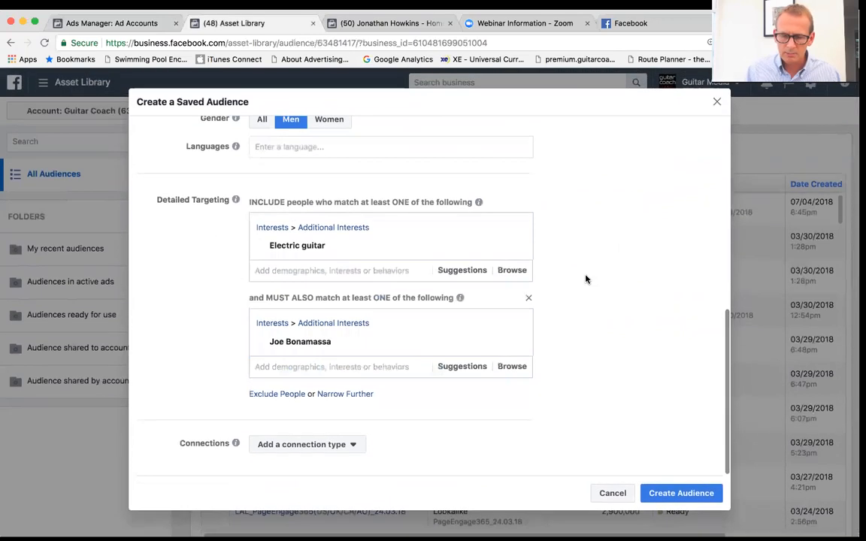
{"action": "left_click", "coordinate": [524, 342]}
{"action": "scroll", "coordinate": [635, 287], "scroll_direction": "up", "scroll_amount": 2}
{"action": "scroll", "coordinate": [635, 288], "scroll_direction": "up", "scroll_amount": 5}
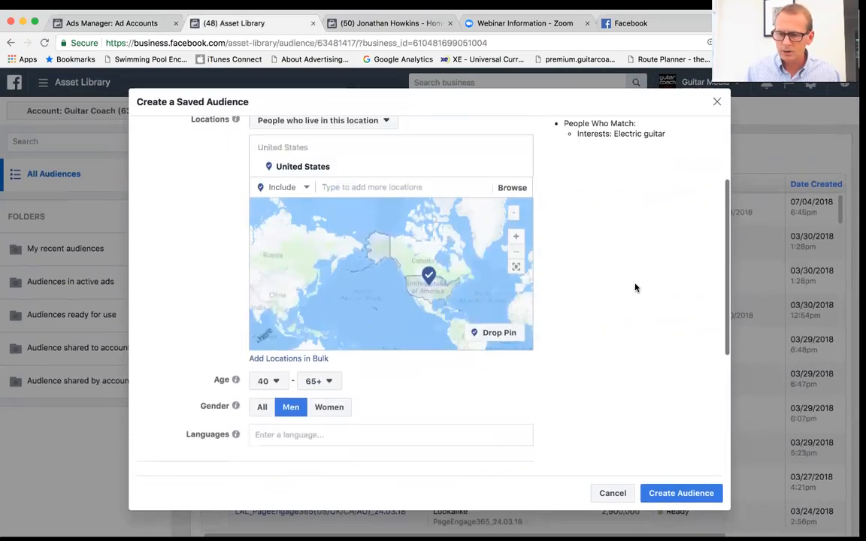
{"action": "mouse_move", "coordinate": [681, 155]}
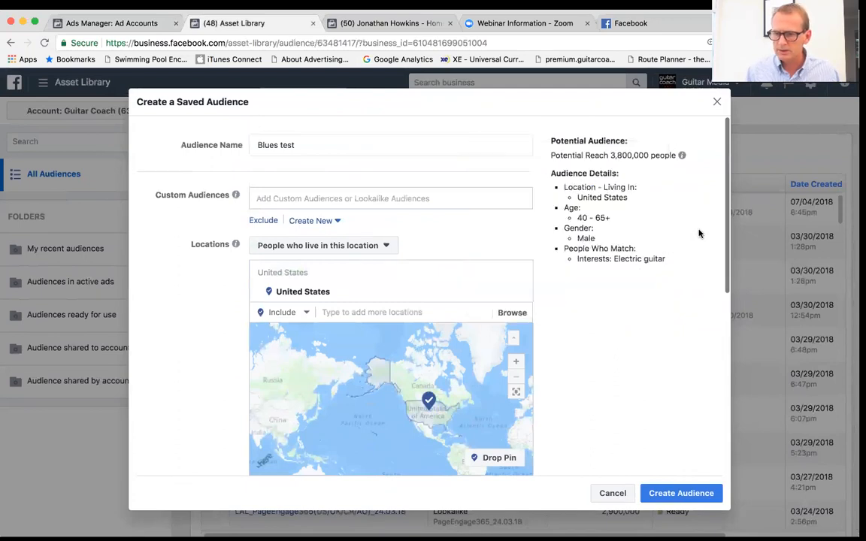
Step: Add the interest "Joe Bonamassa" to the first include group alongside "Electric guitar"
{"action": "scroll", "coordinate": [645, 350], "scroll_direction": "down", "scroll_amount": 8}
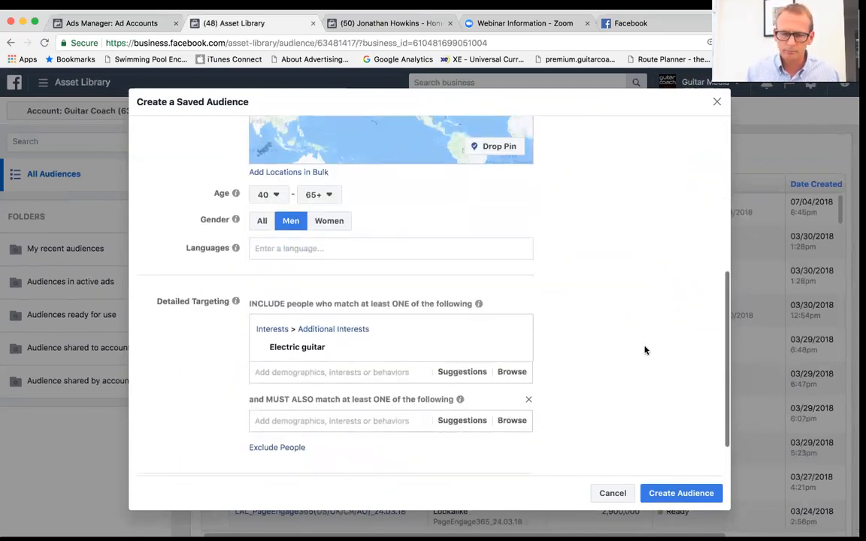
{"action": "left_click", "coordinate": [318, 319]}
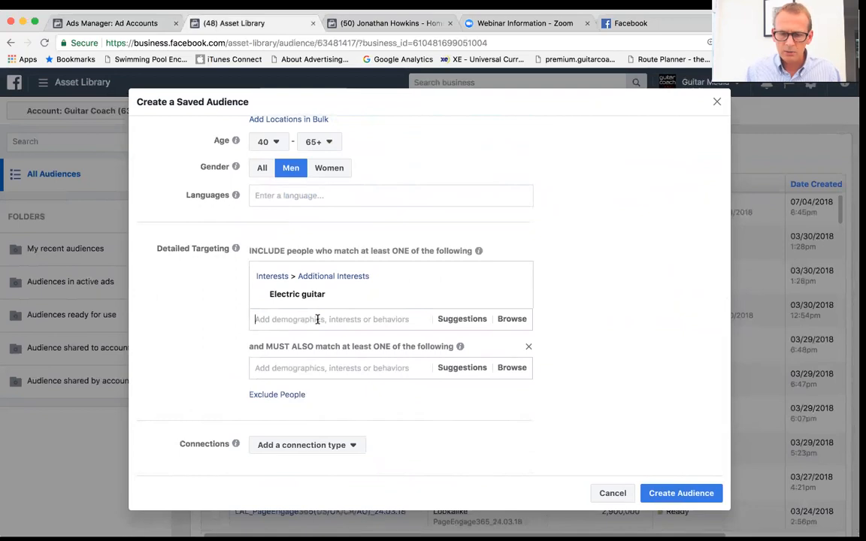
{"action": "type", "text": "joe "}
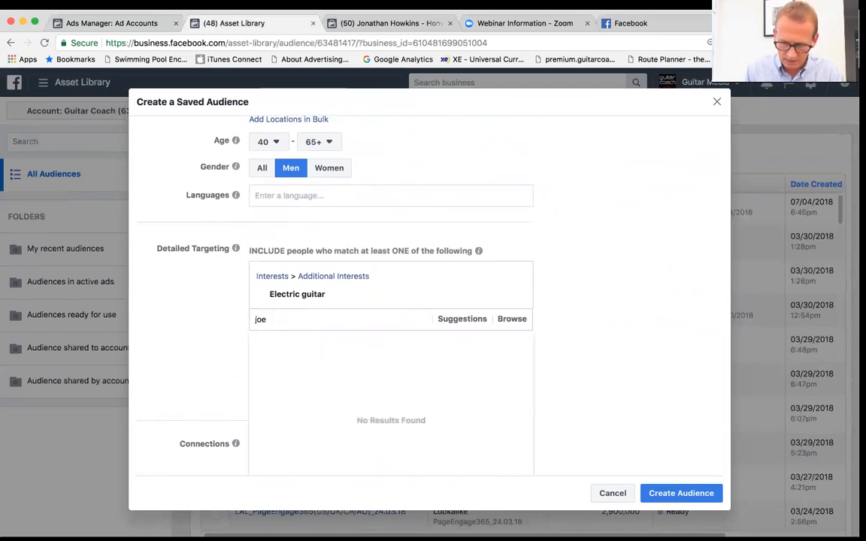
{"action": "type", "text": "bona"}
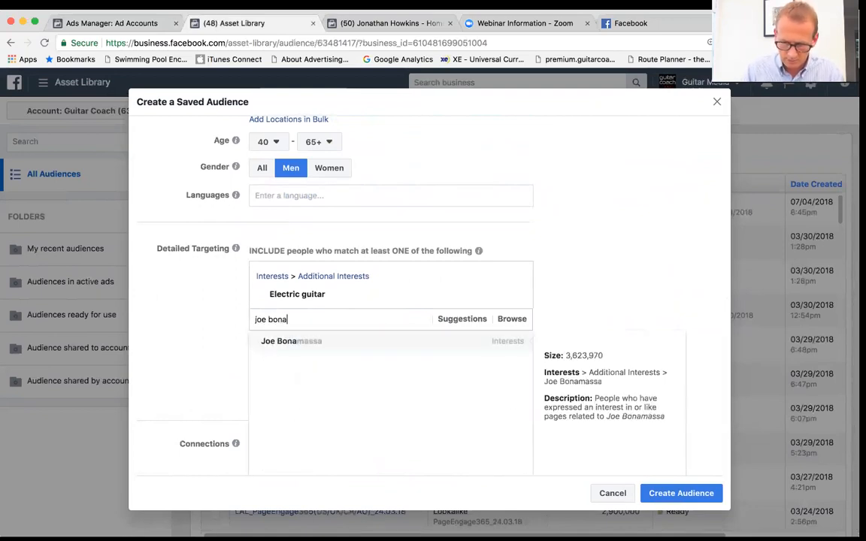
{"action": "left_click", "coordinate": [300, 342]}
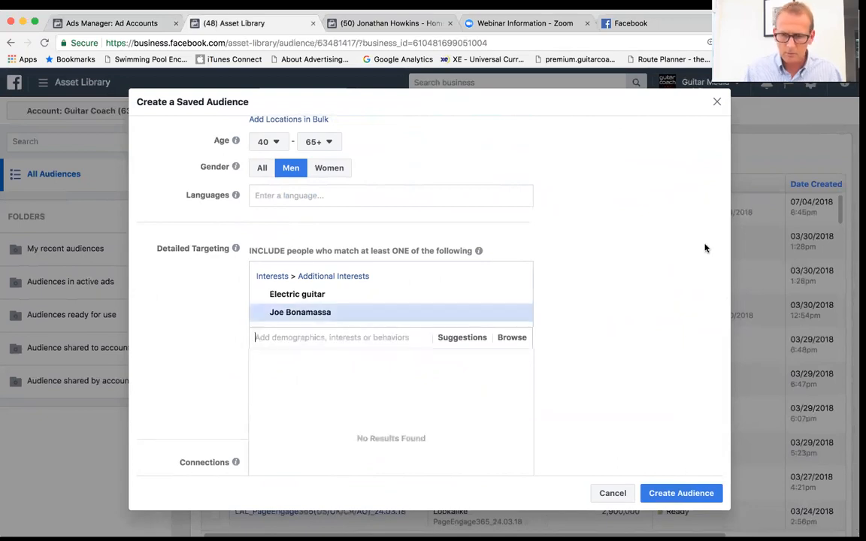
Step: Check the potential reach with both interests in the include group, and remove "Joe Bonamassa" from it
{"action": "scroll", "coordinate": [630, 234], "scroll_direction": "up", "scroll_amount": 10}
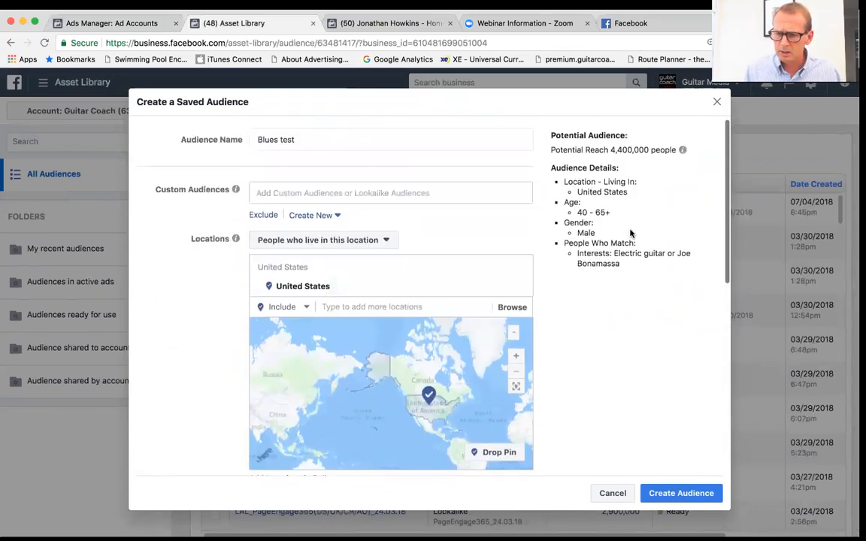
{"action": "scroll", "coordinate": [630, 234], "scroll_direction": "down", "scroll_amount": 1}
{"action": "scroll", "coordinate": [630, 234], "scroll_direction": "down", "scroll_amount": 1}
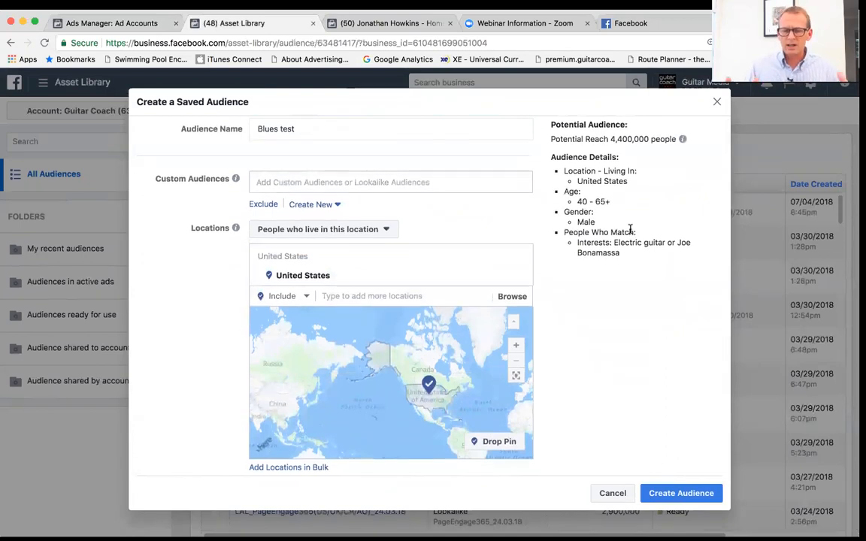
{"action": "scroll", "coordinate": [620, 342], "scroll_direction": "down", "scroll_amount": 8}
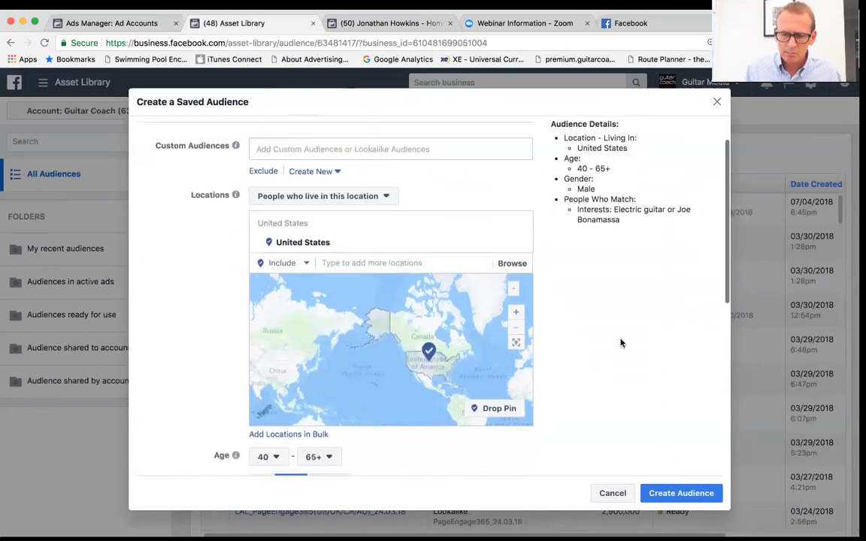
{"action": "scroll", "coordinate": [621, 342], "scroll_direction": "down", "scroll_amount": 1}
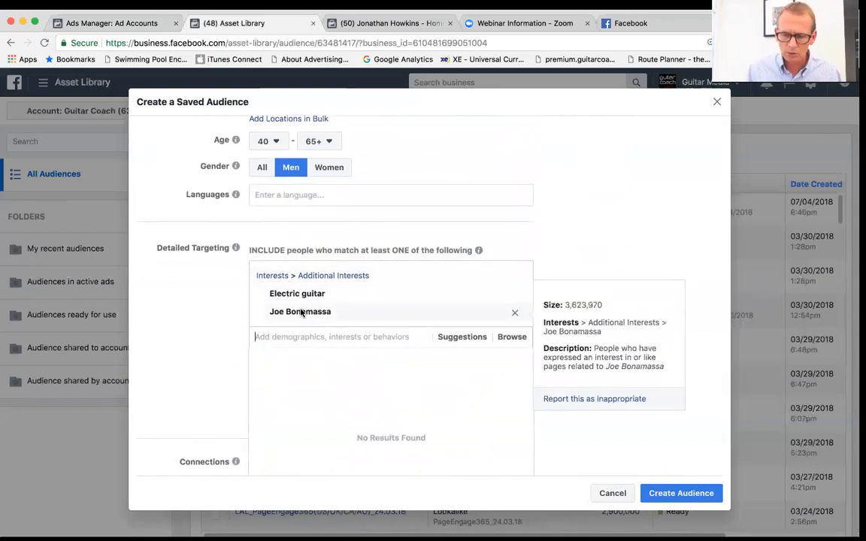
{"action": "left_click", "coordinate": [517, 312]}
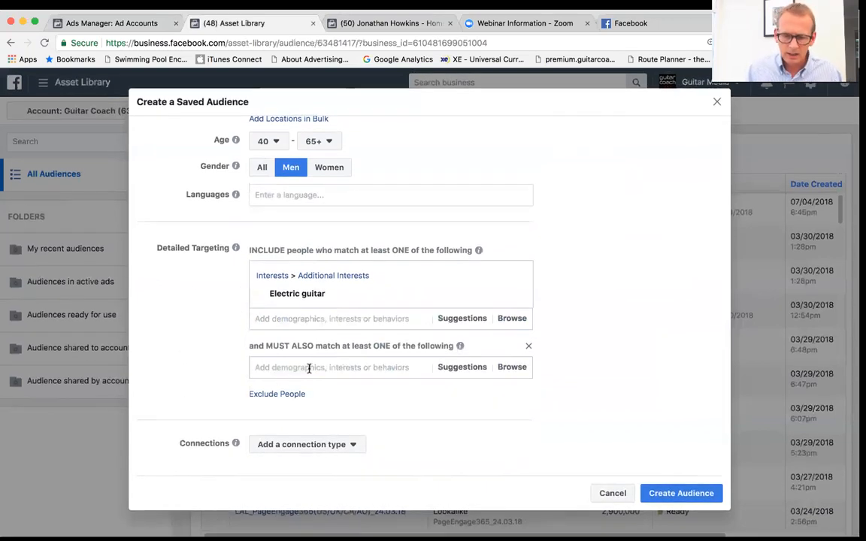
Step: Add "Joe Bonamassa" to the must-also-match group and check the audience's potential reach and details
{"action": "left_click", "coordinate": [309, 367]}
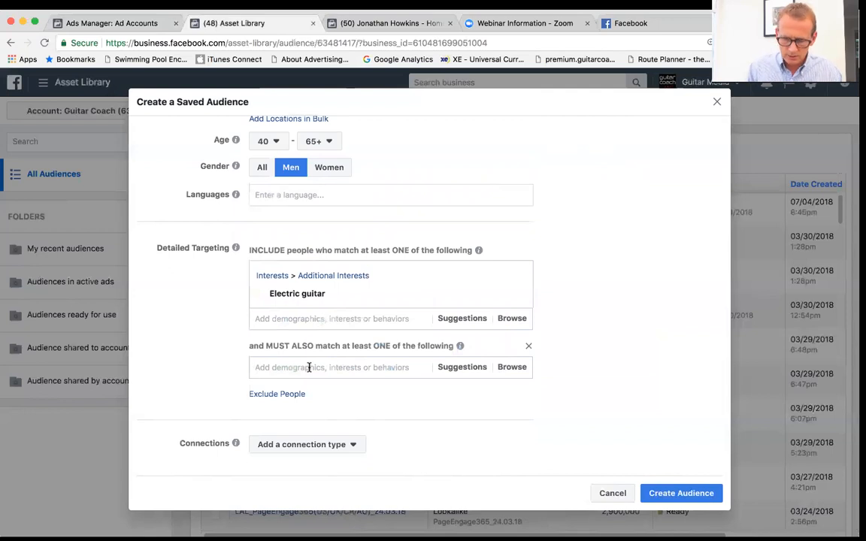
{"action": "type", "text": "joe bona"}
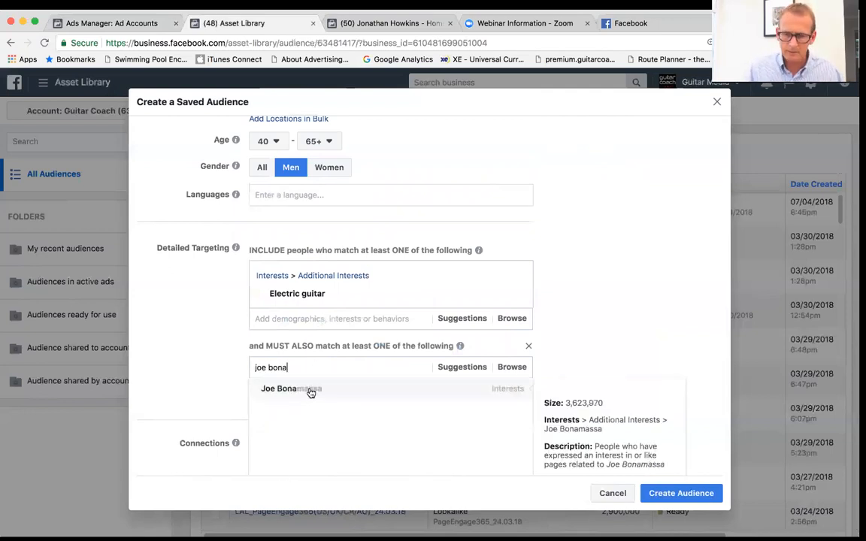
{"action": "left_click", "coordinate": [311, 390]}
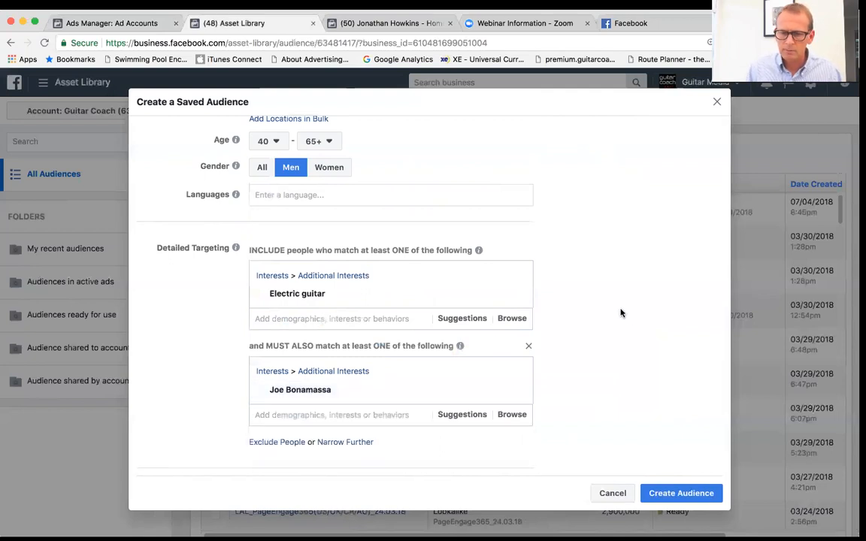
{"action": "scroll", "coordinate": [620, 312], "scroll_direction": "up", "scroll_amount": 10}
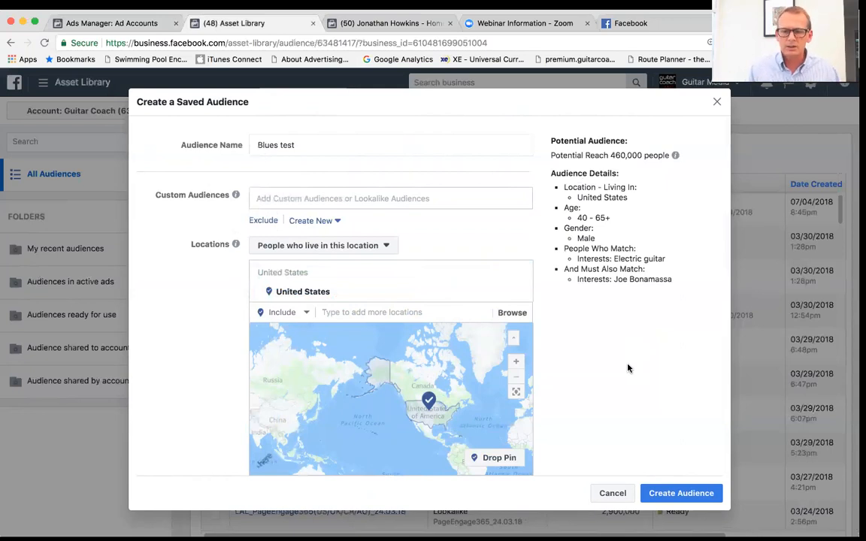
Step: Narrow the audience further with another must-also-match group containing the interest "Eric Clapton"
{"action": "scroll", "coordinate": [629, 368], "scroll_direction": "down", "scroll_amount": 5}
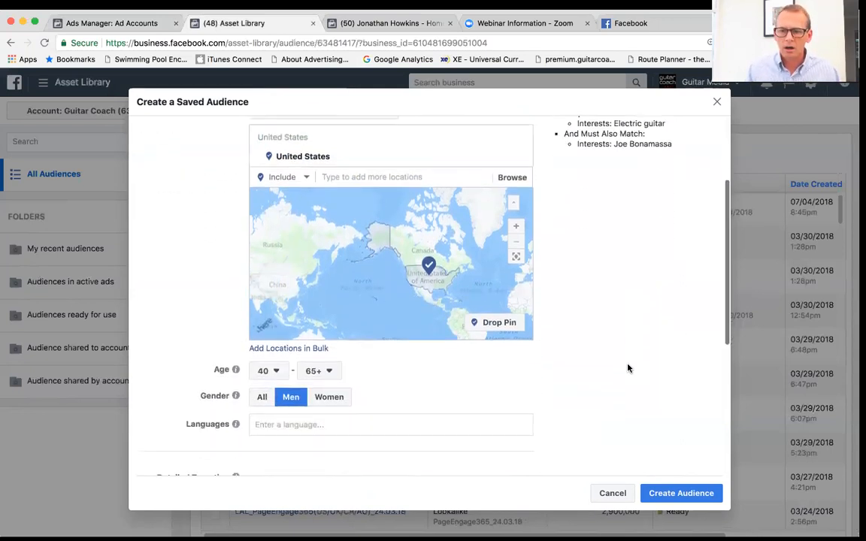
{"action": "scroll", "coordinate": [628, 369], "scroll_direction": "down", "scroll_amount": 6}
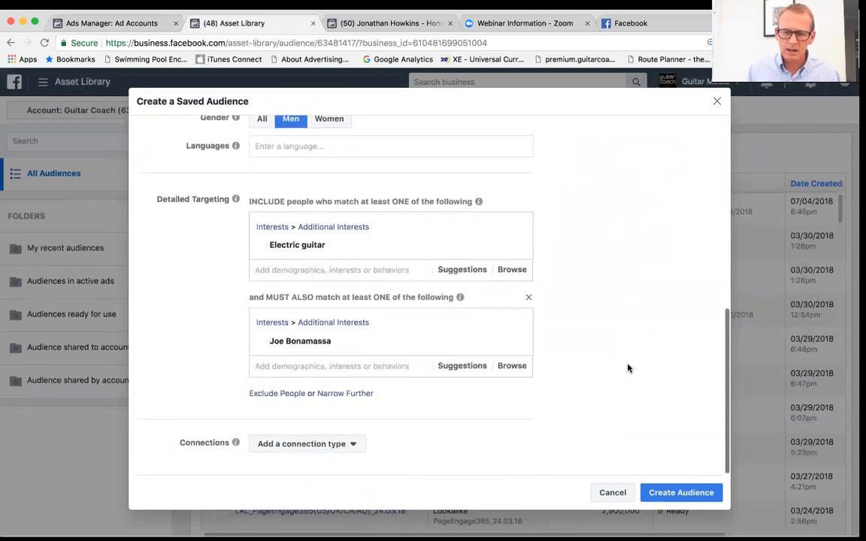
{"action": "left_click", "coordinate": [340, 394]}
{"action": "scroll", "coordinate": [591, 305], "scroll_direction": "down", "scroll_amount": 2}
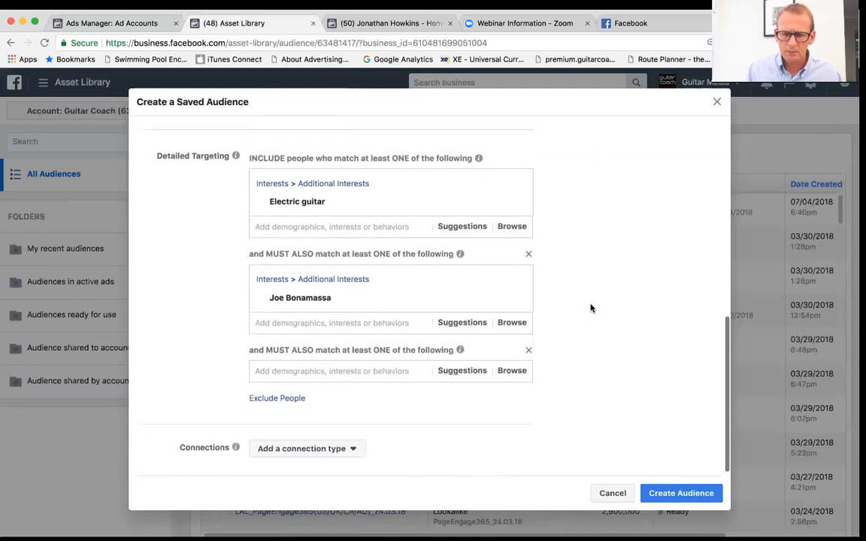
{"action": "left_click", "coordinate": [314, 366]}
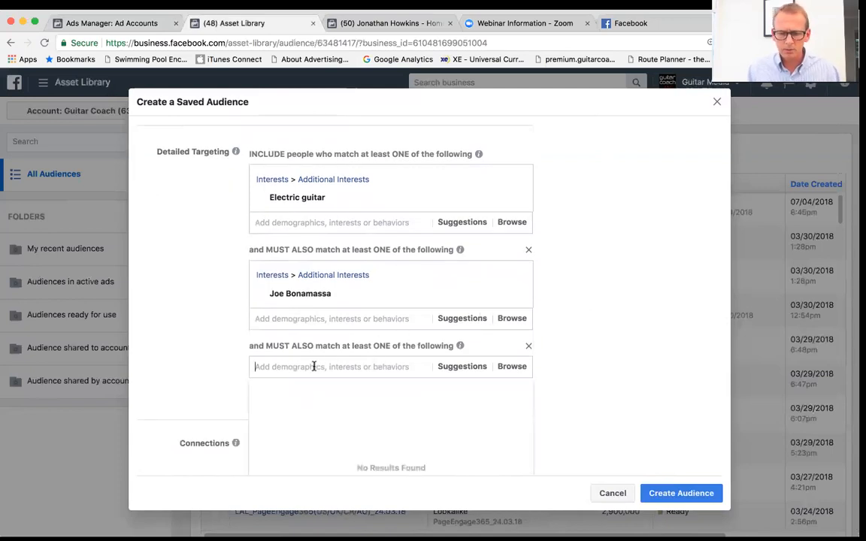
{"action": "type", "text": "eric"}
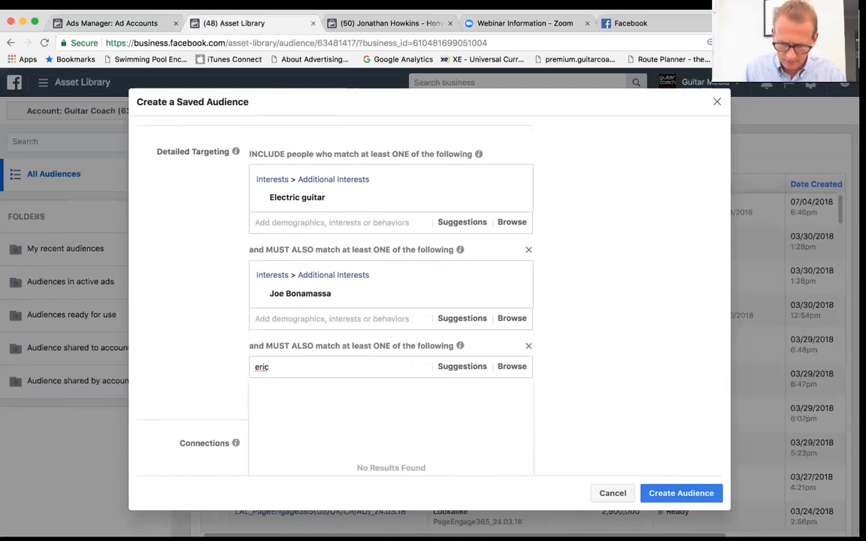
{"action": "type", "text": " clap"}
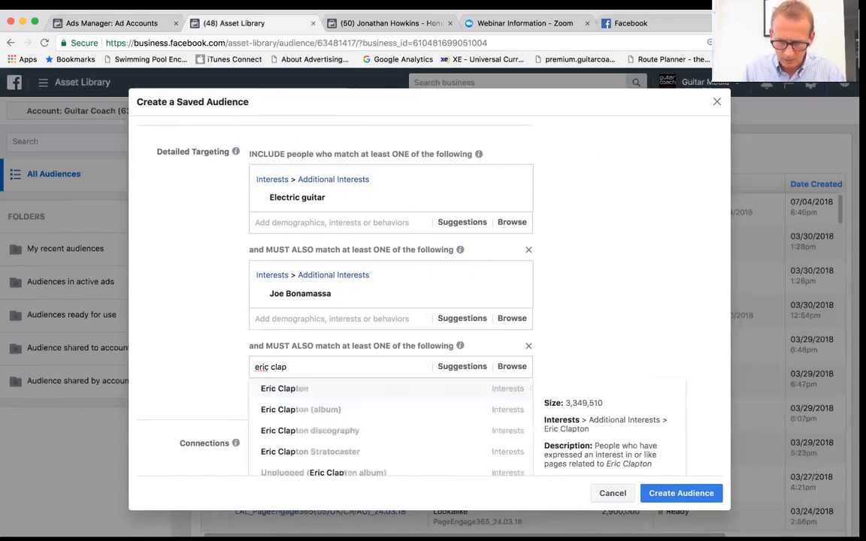
{"action": "left_click", "coordinate": [293, 389]}
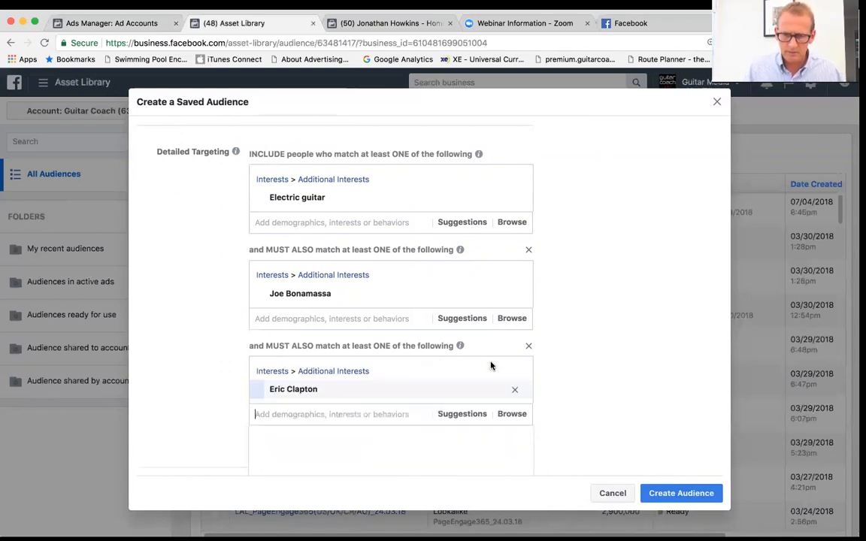
Step: Check the potential reach and audience details with Eric Clapton added, and review the three detailed targeting groups
{"action": "scroll", "coordinate": [620, 331], "scroll_direction": "up", "scroll_amount": 10}
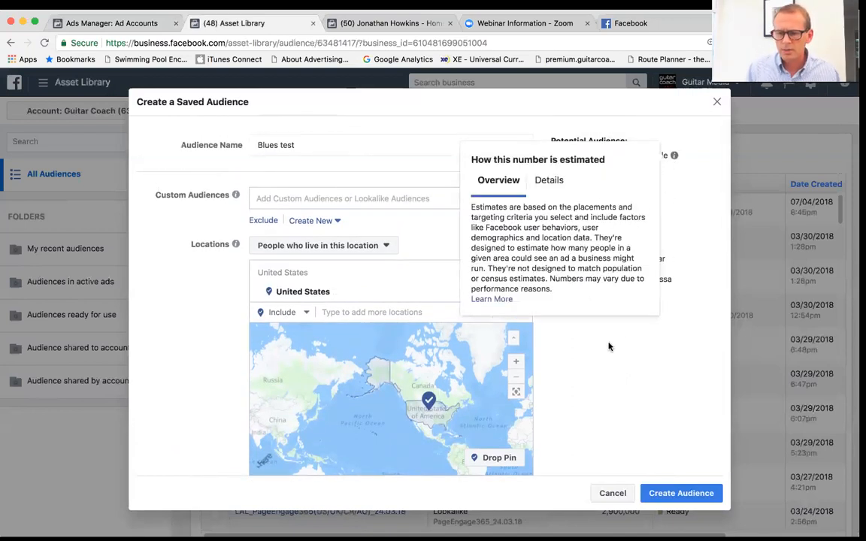
{"action": "scroll", "coordinate": [609, 347], "scroll_direction": "up", "scroll_amount": 1}
{"action": "scroll", "coordinate": [609, 346], "scroll_direction": "down", "scroll_amount": 1}
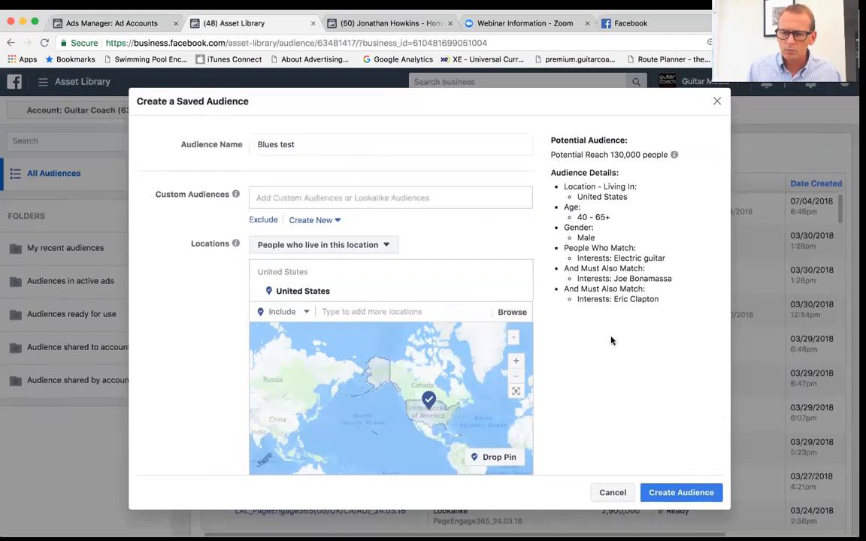
{"action": "scroll", "coordinate": [609, 347], "scroll_direction": "down", "scroll_amount": 5}
{"action": "scroll", "coordinate": [610, 341], "scroll_direction": "down", "scroll_amount": 3}
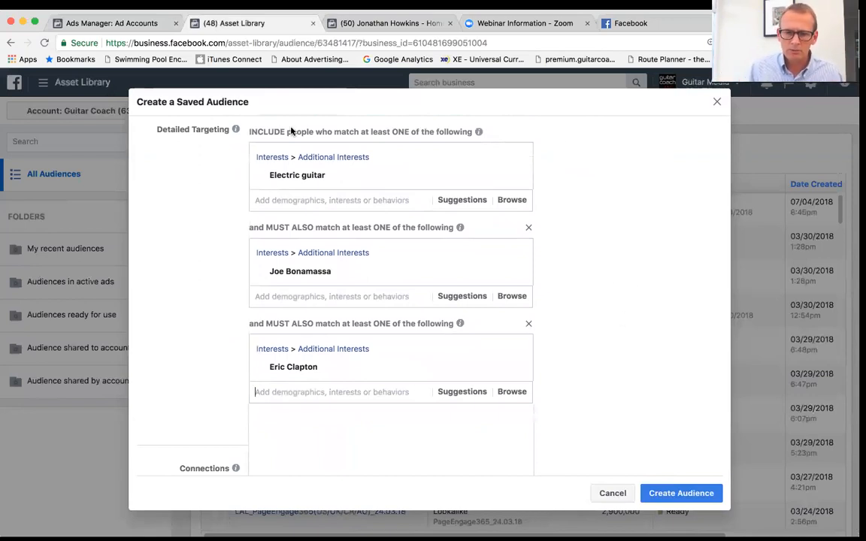
{"action": "mouse_move", "coordinate": [300, 271]}
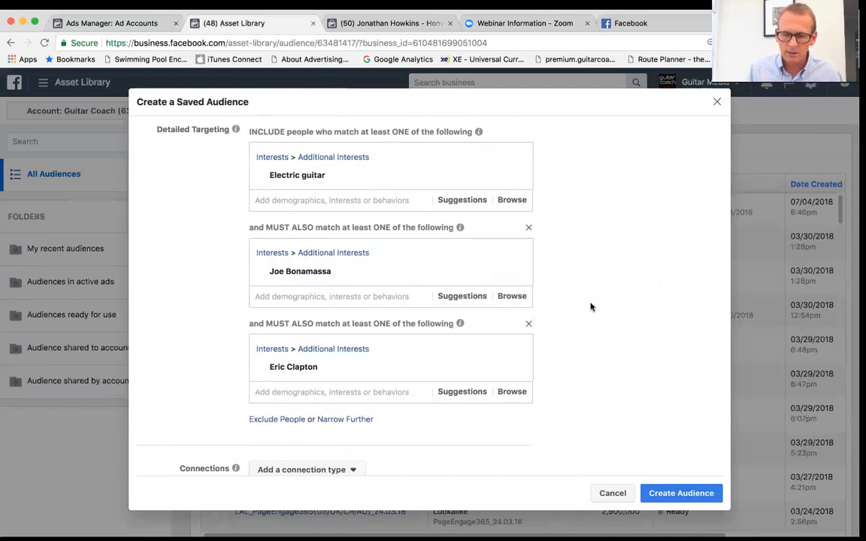
{"action": "scroll", "coordinate": [631, 320], "scroll_direction": "down", "scroll_amount": 1}
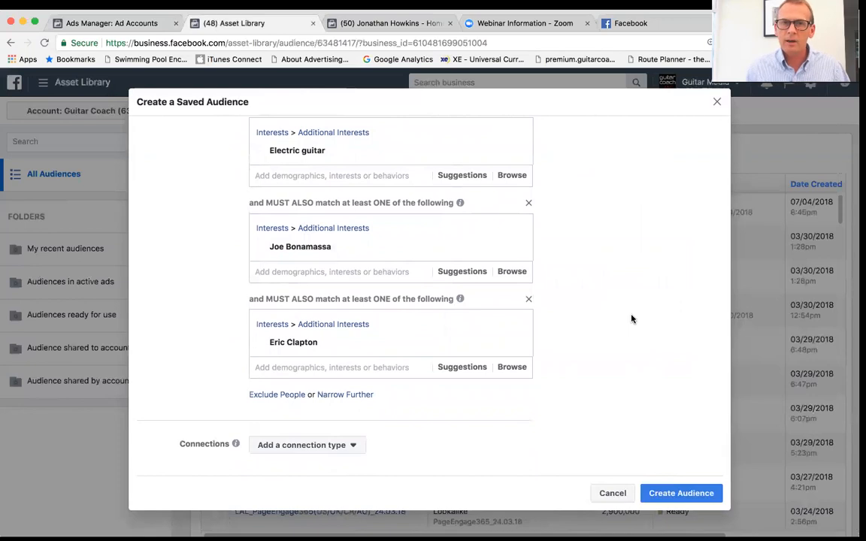
{"action": "scroll", "coordinate": [631, 320], "scroll_direction": "up", "scroll_amount": 2}
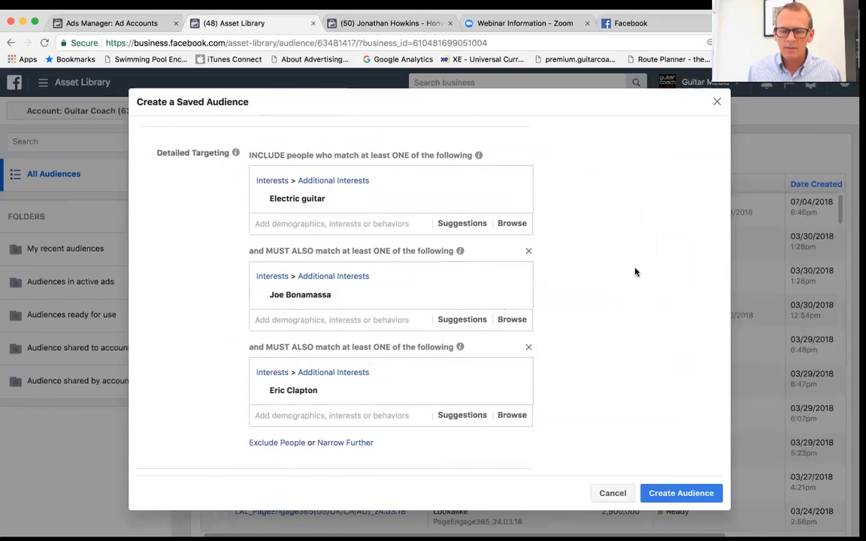
Step: Recheck the "Blues test" audience summary against its targeting groups and discard the audience without creating it
{"action": "scroll", "coordinate": [635, 272], "scroll_direction": "up", "scroll_amount": 10}
{"action": "scroll", "coordinate": [635, 269], "scroll_direction": "up", "scroll_amount": 2}
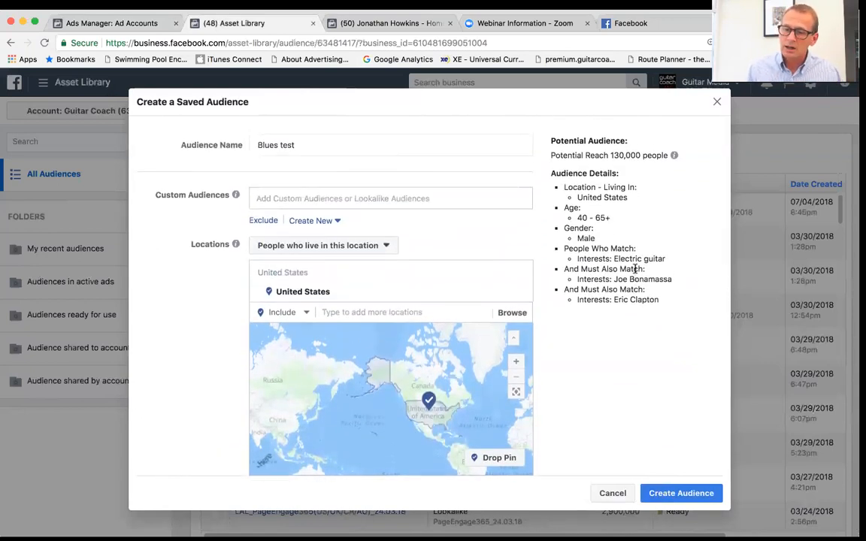
{"action": "scroll", "coordinate": [635, 271], "scroll_direction": "down", "scroll_amount": 15}
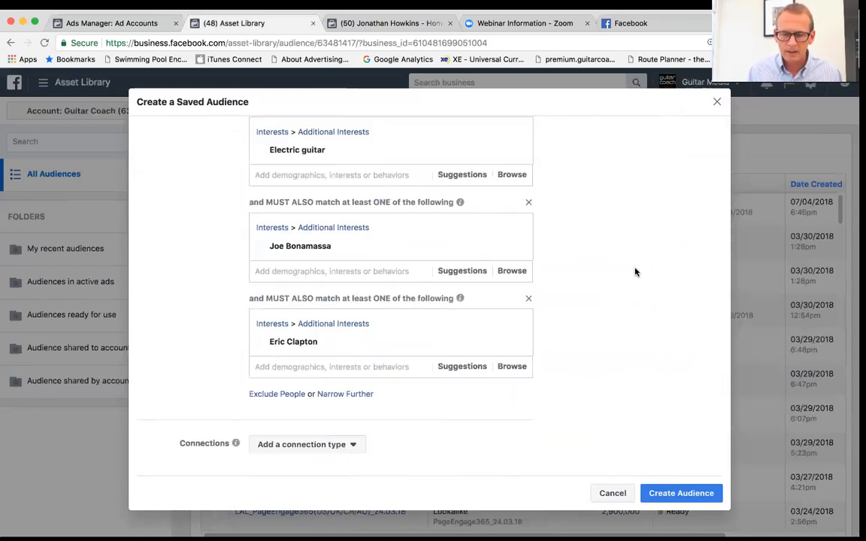
{"action": "scroll", "coordinate": [635, 271], "scroll_direction": "up", "scroll_amount": 15}
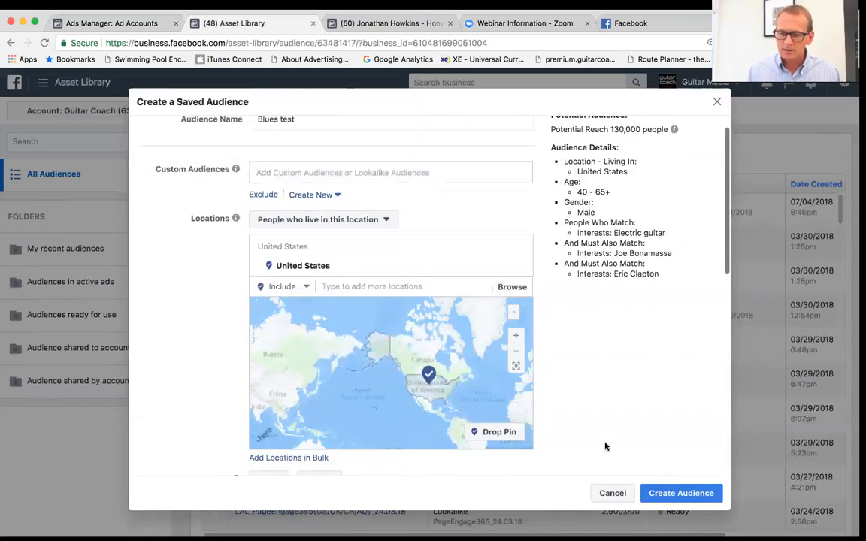
{"action": "left_click", "coordinate": [613, 493]}
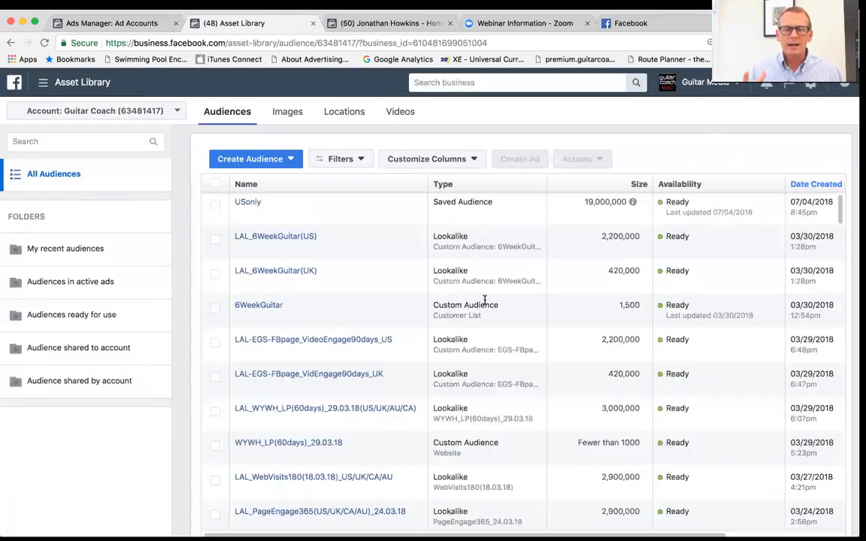